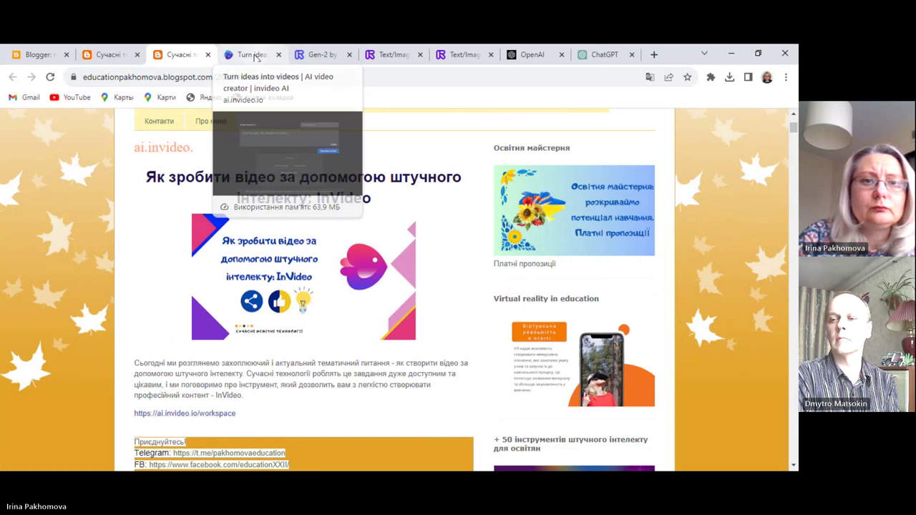
Step: Copy the topic "Ukraine is our Motherland" from the ChatGPT chat into invideo AI's video prompt, without the opening quotation mark
{"action": "left_click", "coordinate": [254, 57]}
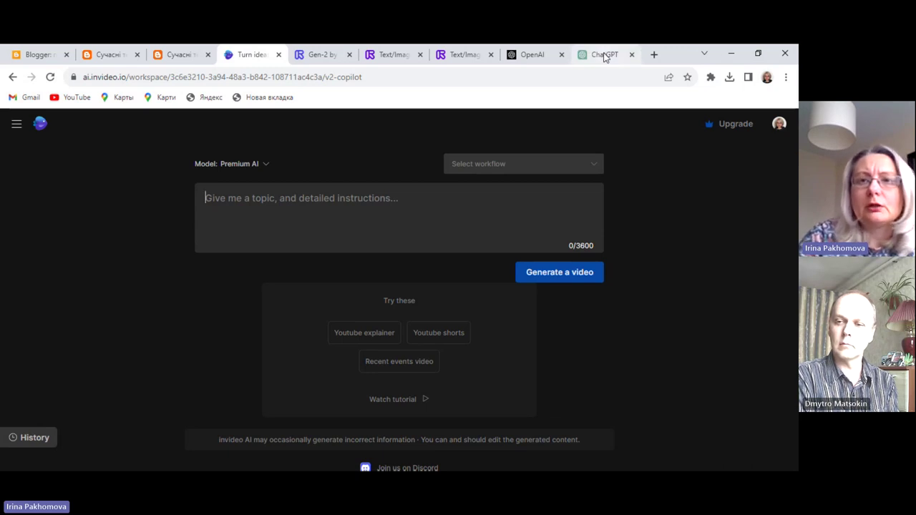
{"action": "mouse_move", "coordinate": [605, 57]}
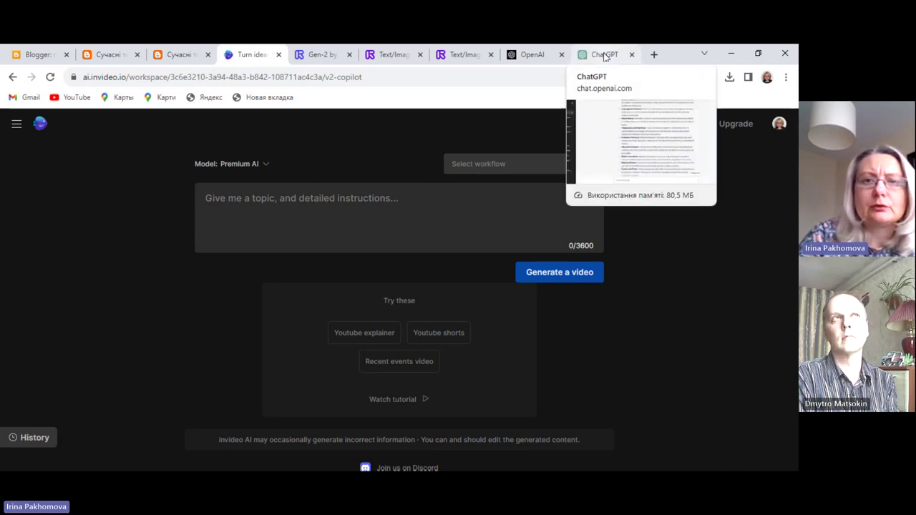
{"action": "left_click", "coordinate": [604, 55]}
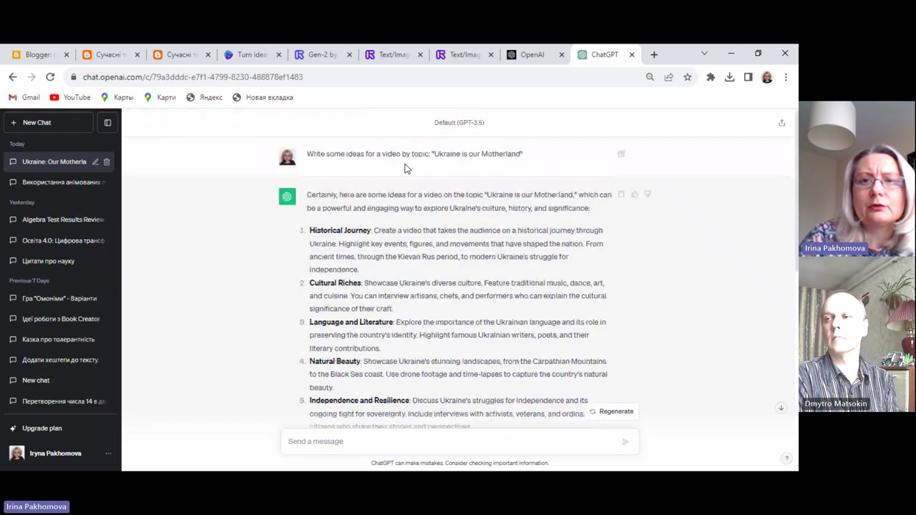
{"action": "left_click_drag", "start_coordinate": [433, 154], "coordinate": [556, 147]}
{"action": "key", "text": "ctrl+c"}
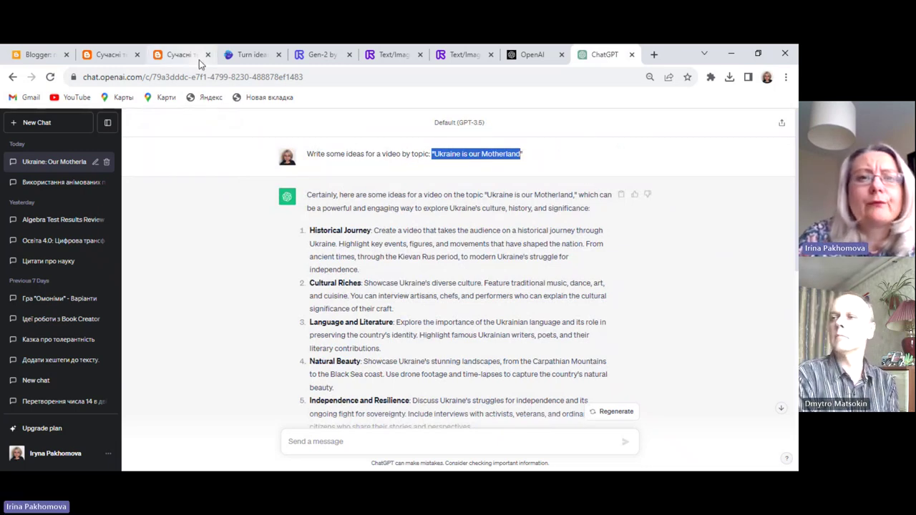
{"action": "left_click", "coordinate": [246, 57]}
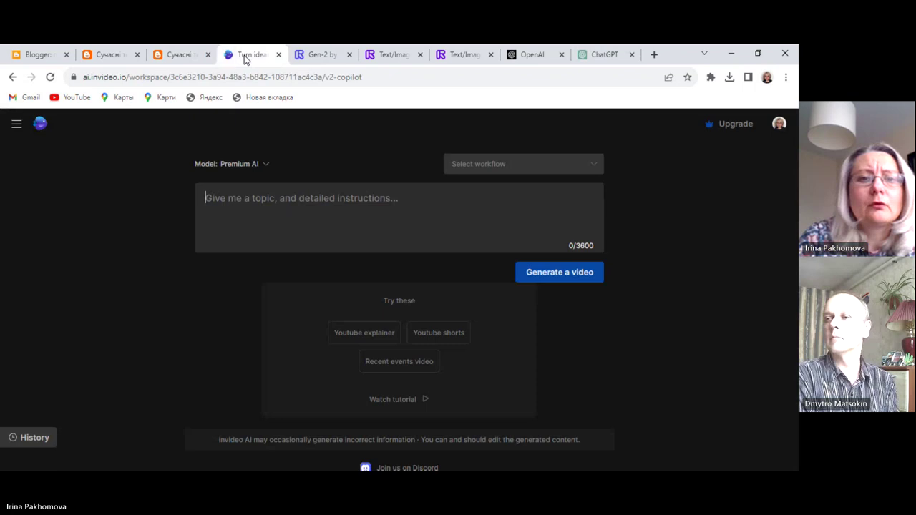
{"action": "left_click", "coordinate": [244, 198]}
{"action": "key", "text": "ctrl+v"}
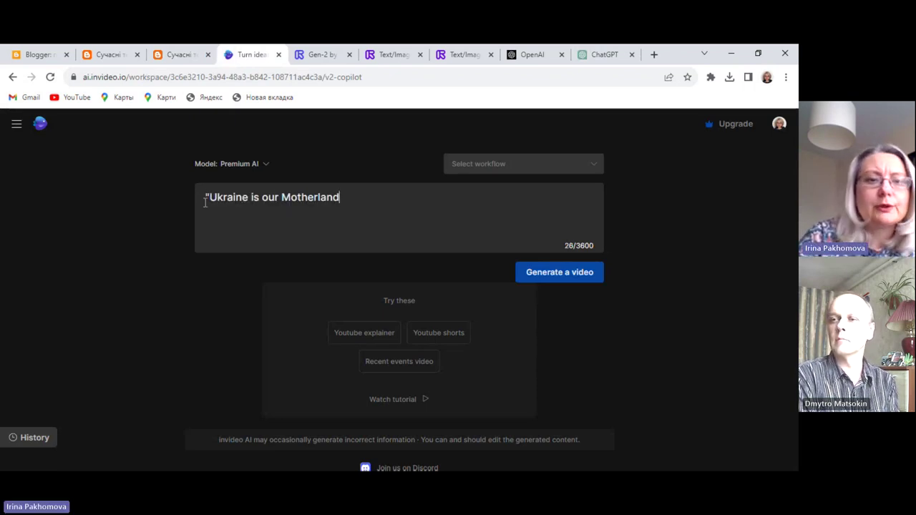
{"action": "key", "text": "BackSpace"}
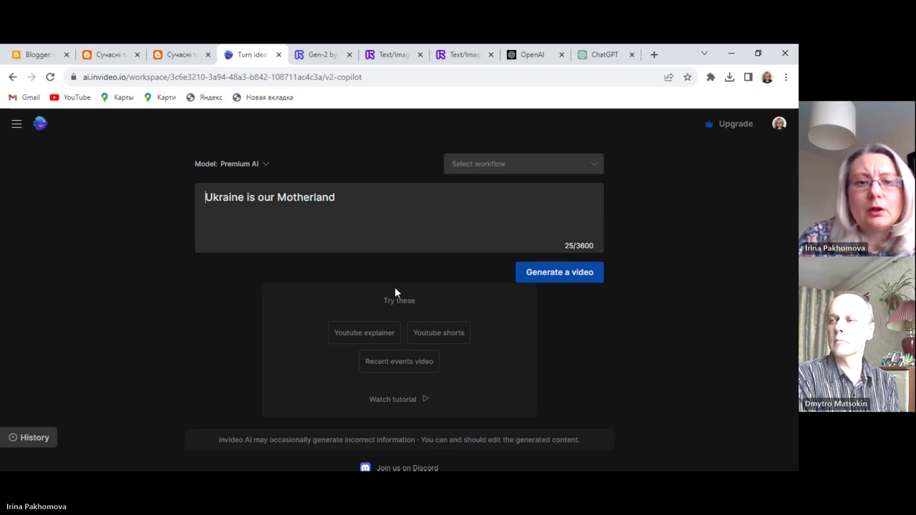
Step: Start a Youtube explainer prompt and set the video length to 3 minutes
{"action": "left_click", "coordinate": [360, 335]}
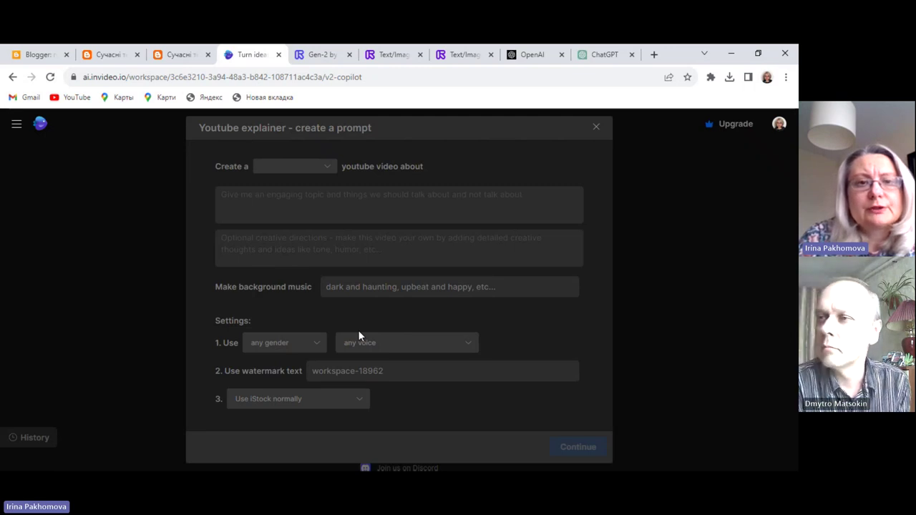
{"action": "left_click", "coordinate": [328, 167]}
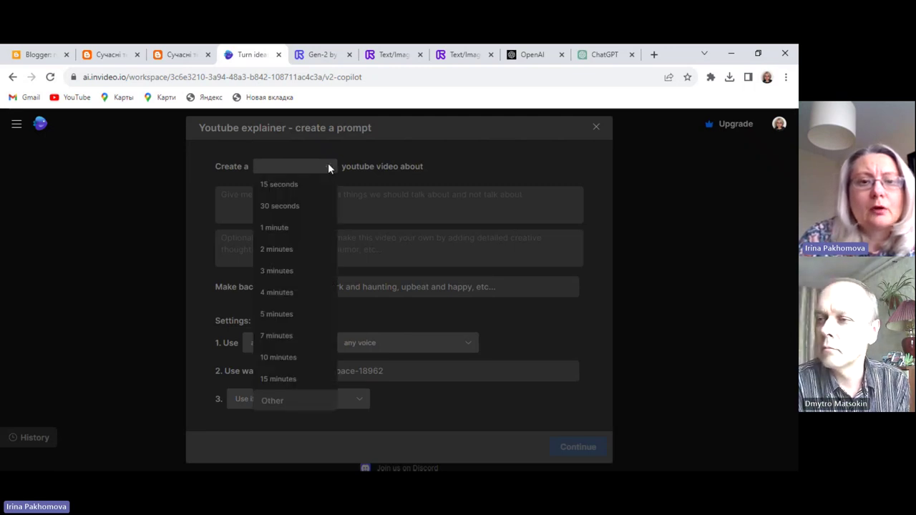
{"action": "left_click", "coordinate": [298, 270]}
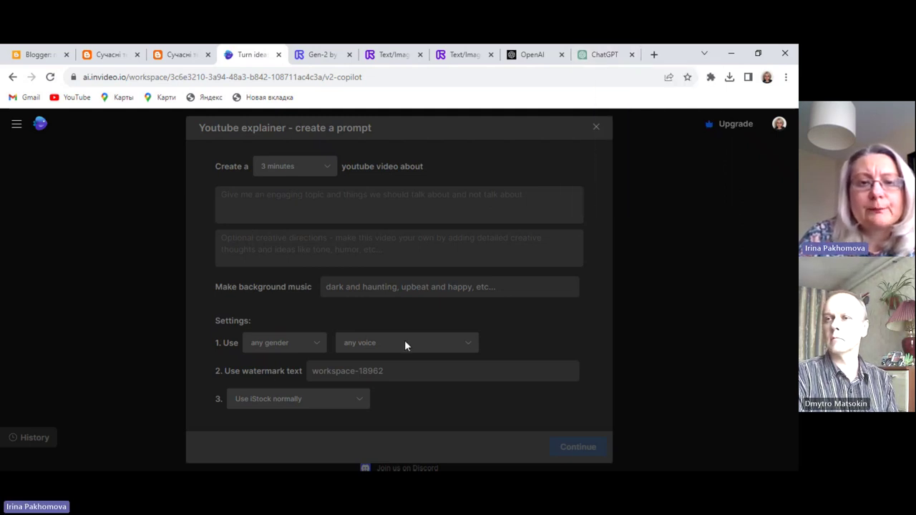
Step: Set the explainer's voice gender to a male and its stock media option to Don't use iStock
{"action": "left_click", "coordinate": [319, 344]}
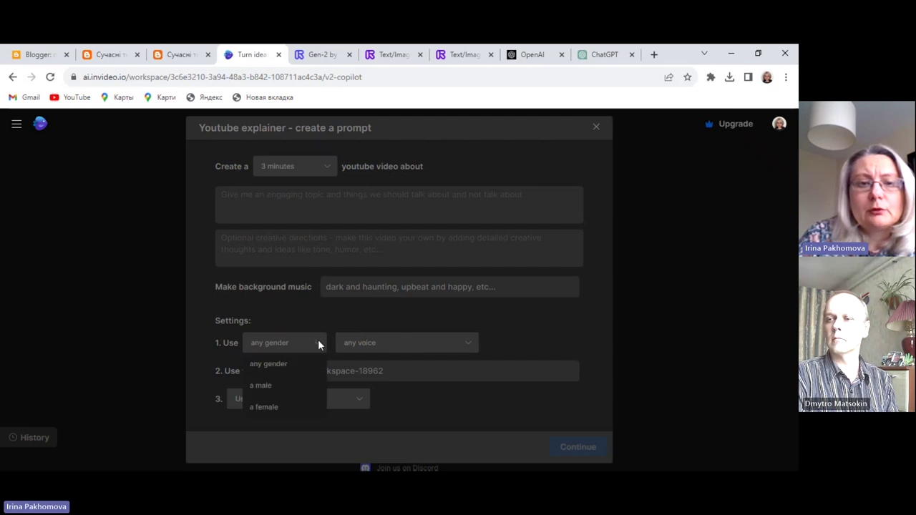
{"action": "left_click", "coordinate": [283, 389]}
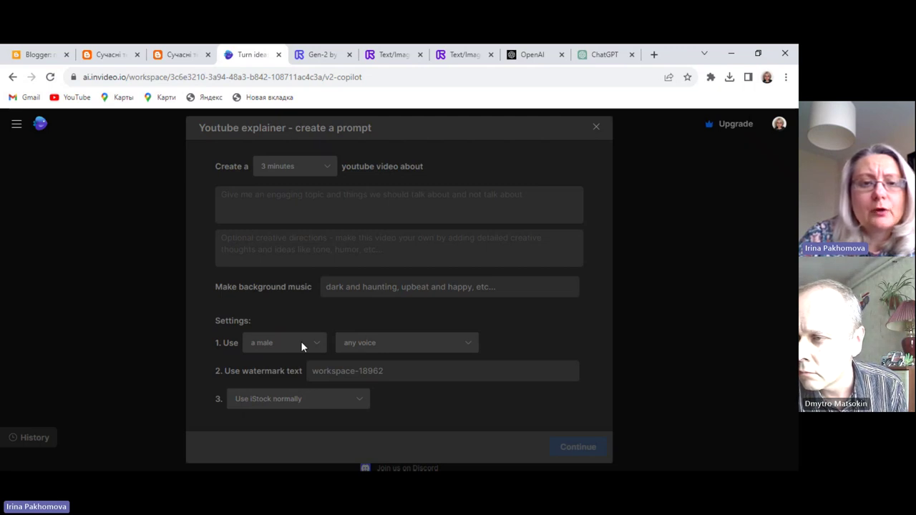
{"action": "left_click", "coordinate": [364, 402]}
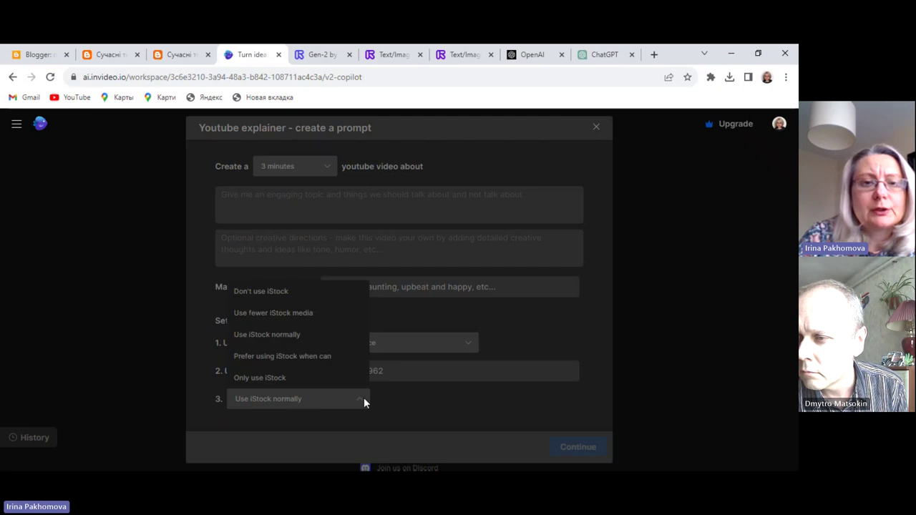
{"action": "left_click", "coordinate": [312, 293]}
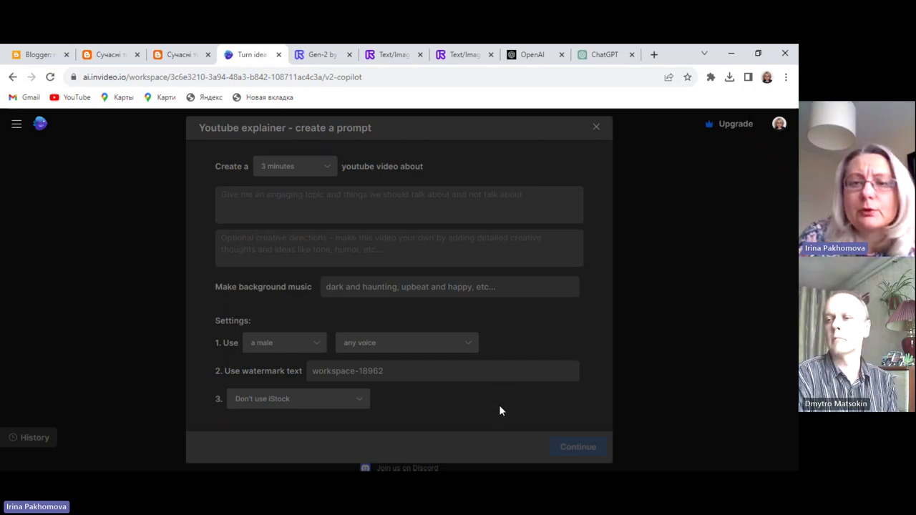
Step: Copy the description of the Independence and Resilience idea from ChatGPT into the explainer's topic field in invideo AI
{"action": "left_click", "coordinate": [274, 206]}
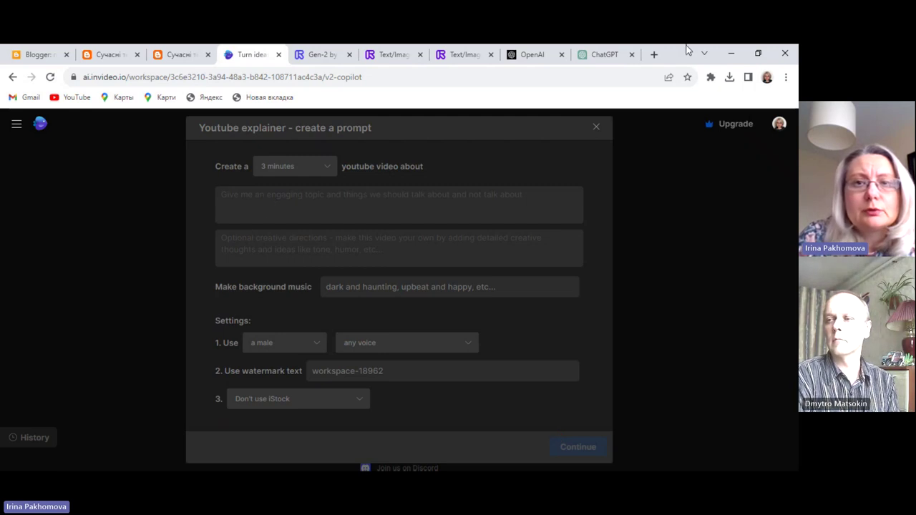
{"action": "left_click", "coordinate": [604, 54]}
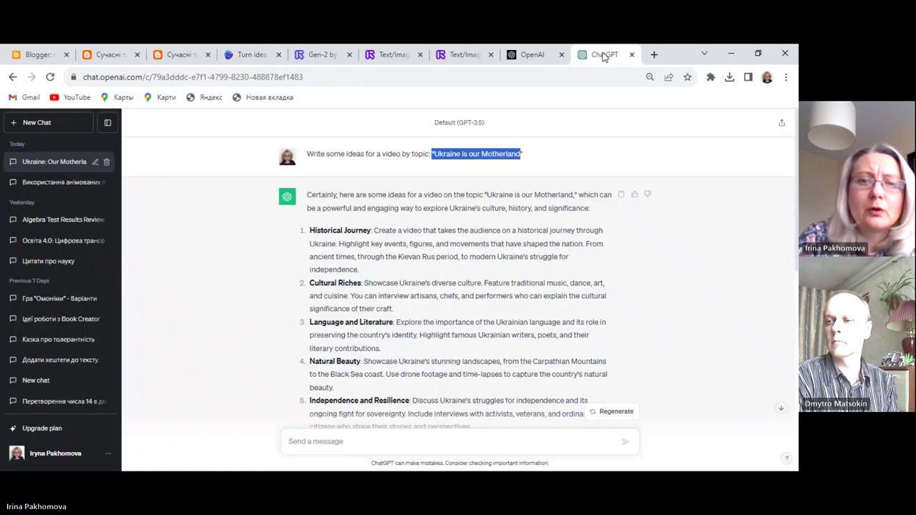
{"action": "scroll", "coordinate": [563, 190], "scroll_direction": "down", "scroll_amount": 2}
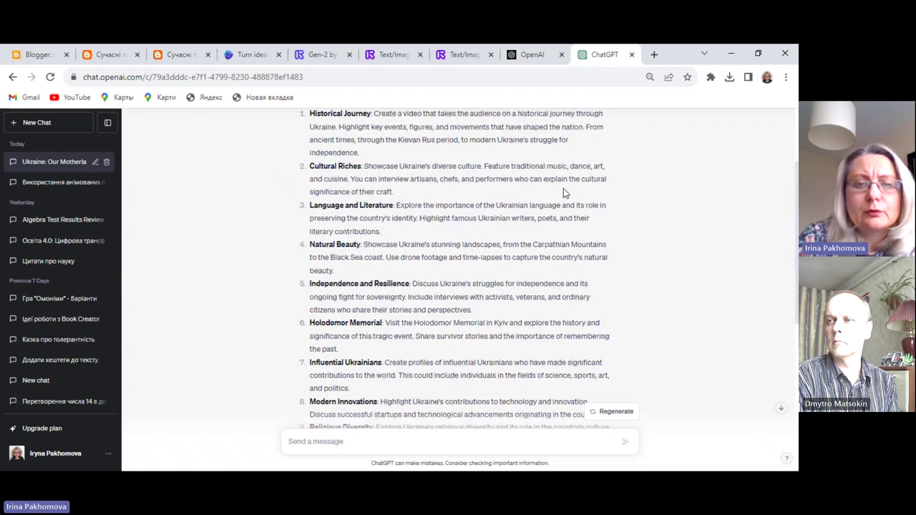
{"action": "scroll", "coordinate": [563, 188], "scroll_direction": "down", "scroll_amount": 1}
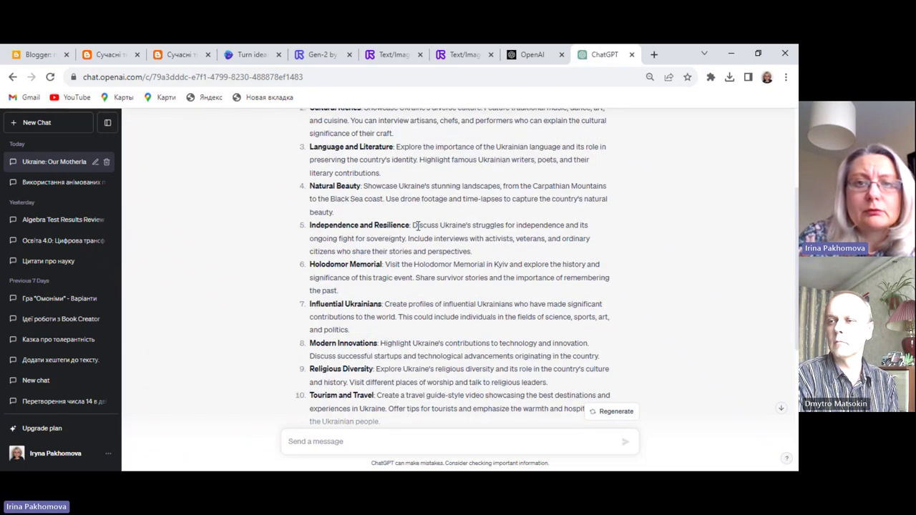
{"action": "left_click_drag", "start_coordinate": [412, 225], "coordinate": [484, 252]}
{"action": "key", "text": "ctrl+c"}
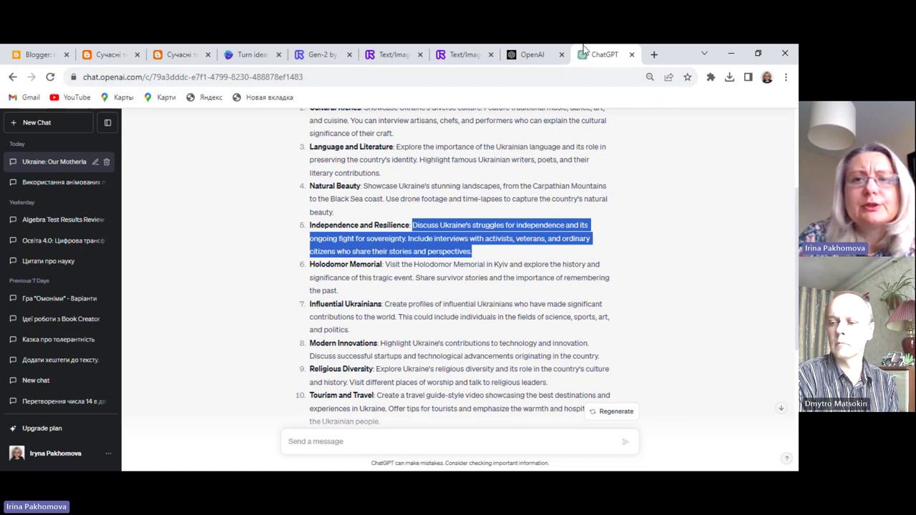
{"action": "left_click", "coordinate": [259, 58]}
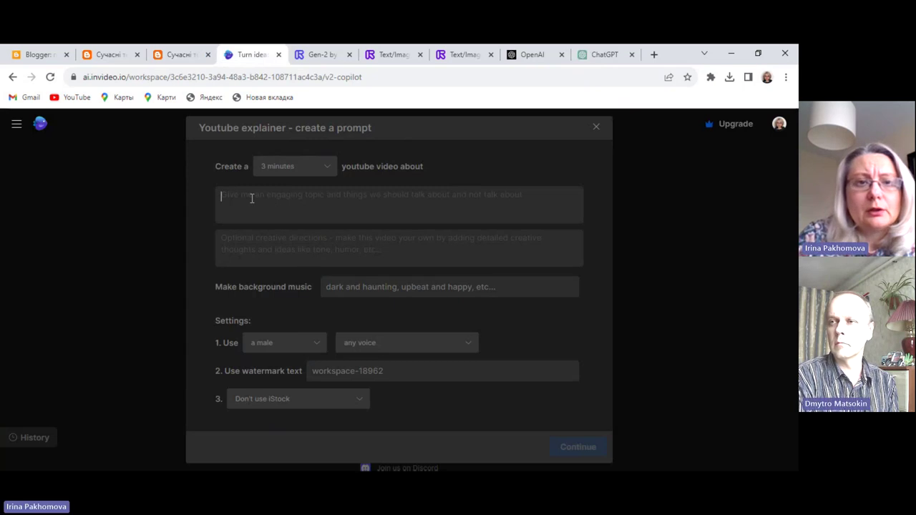
{"action": "key", "text": "ctrl+v"}
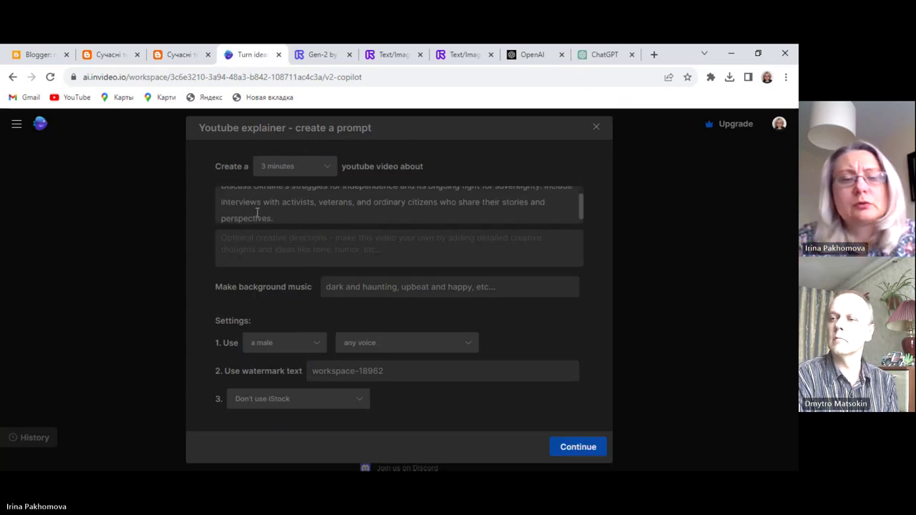
{"action": "scroll", "coordinate": [257, 212], "scroll_direction": "up", "scroll_amount": 2}
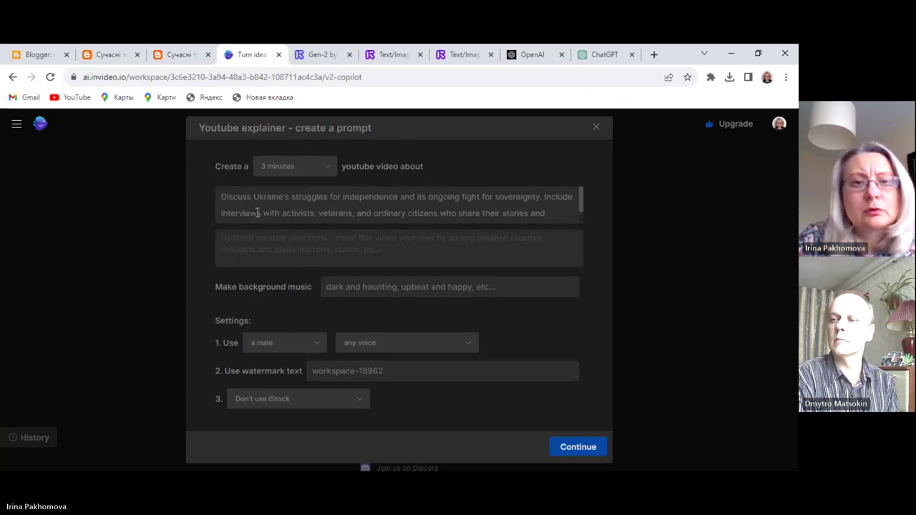
{"action": "left_click", "coordinate": [223, 199]}
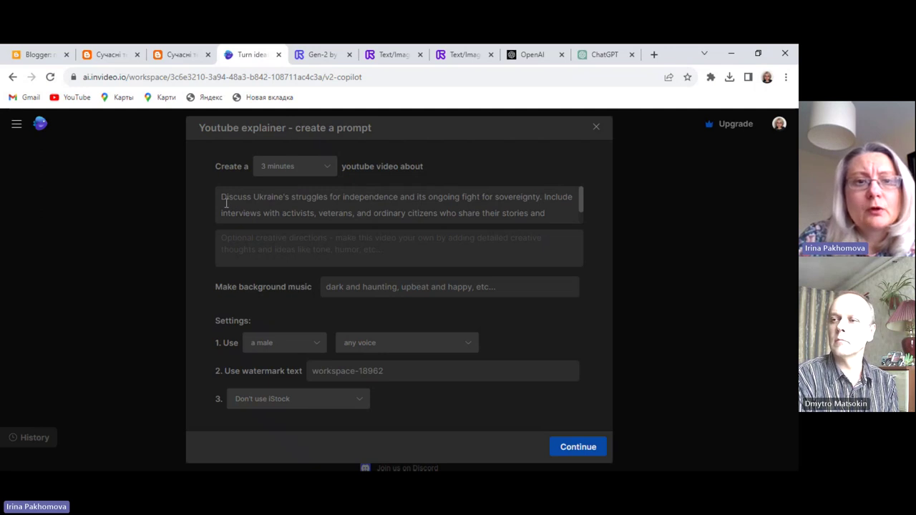
{"action": "left_click", "coordinate": [598, 54]}
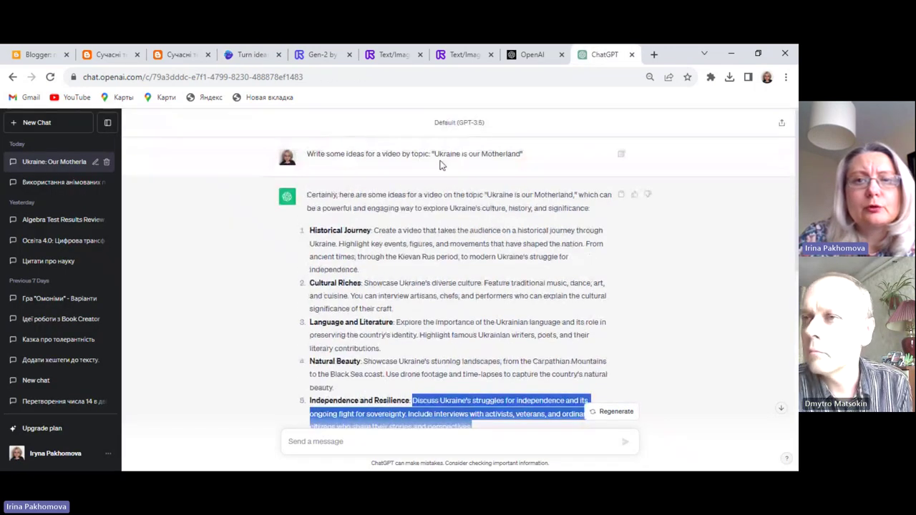
{"action": "left_click_drag", "start_coordinate": [434, 153], "coordinate": [521, 156]}
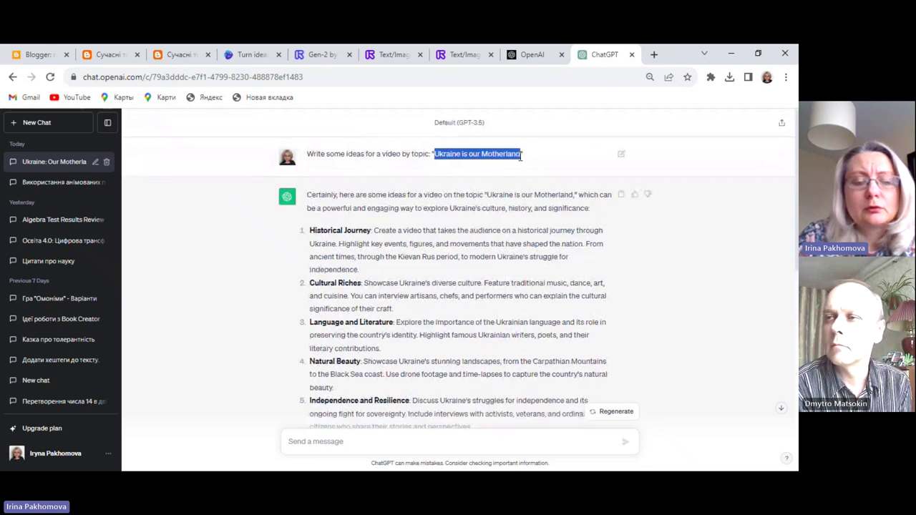
{"action": "left_click", "coordinate": [251, 54]}
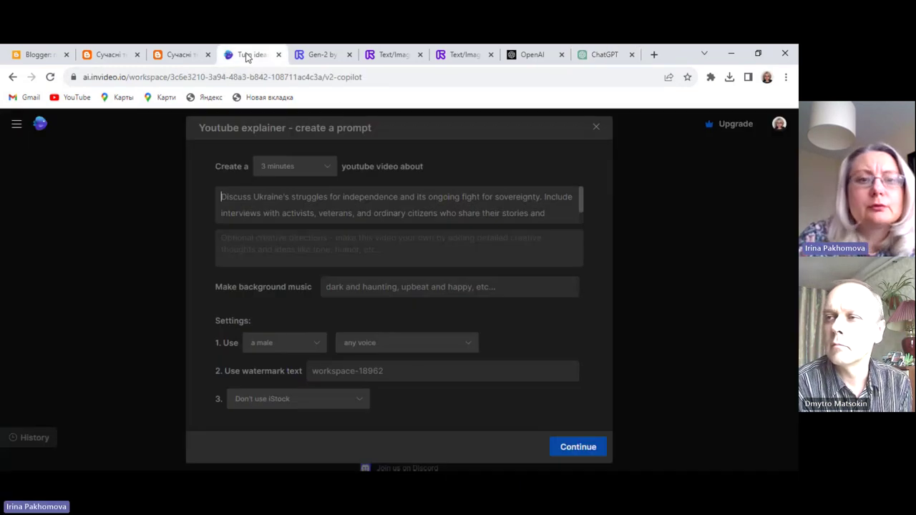
{"action": "key", "text": "ctrl+v"}
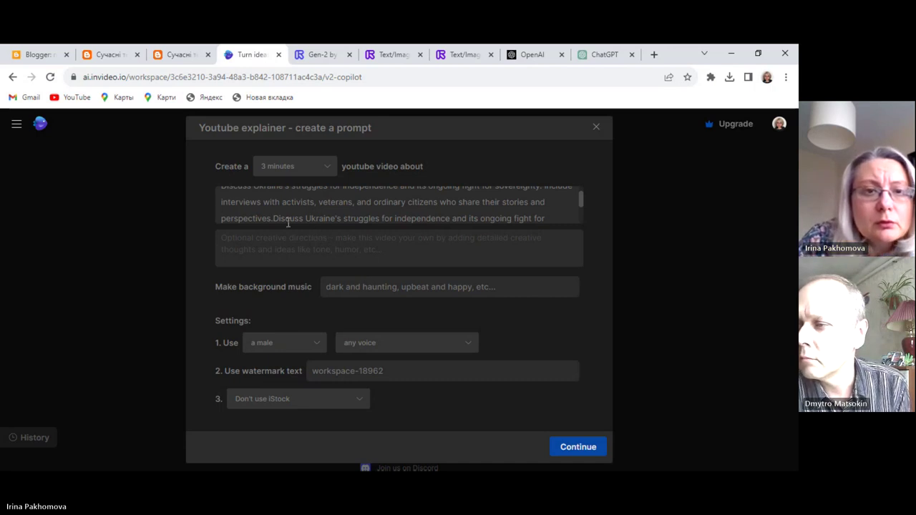
{"action": "left_click_drag", "start_coordinate": [288, 223], "coordinate": [222, 191]}
Step: Copy "Ukraine is our Motherland" from ChatGPT to the start of the explainer's topic text, followed by a period, and accept the prompt
{"action": "left_click", "coordinate": [222, 191]}
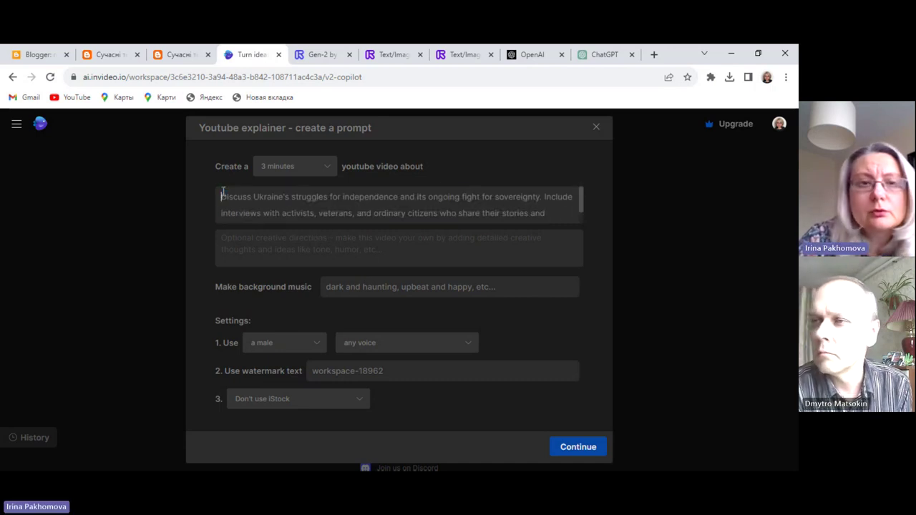
{"action": "left_click", "coordinate": [602, 52]}
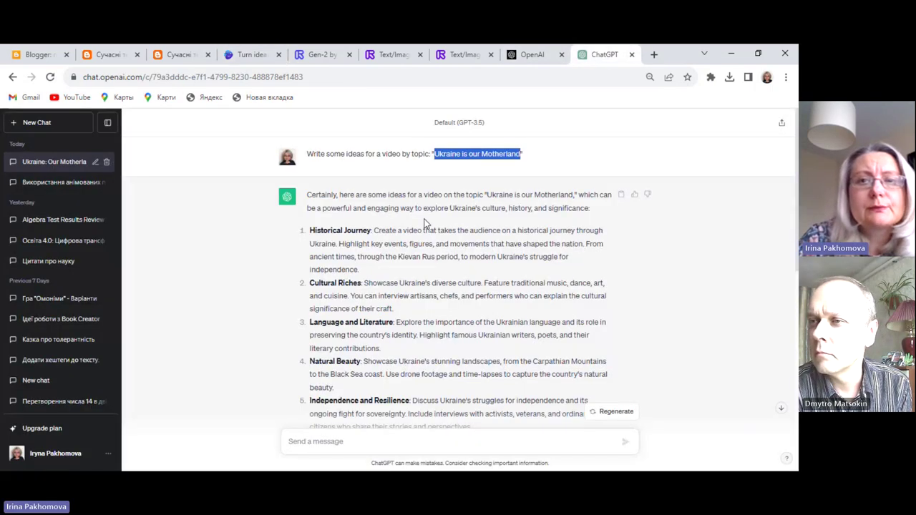
{"action": "left_click_drag", "start_coordinate": [433, 153], "coordinate": [522, 153]}
{"action": "key", "text": "ctrl+c"}
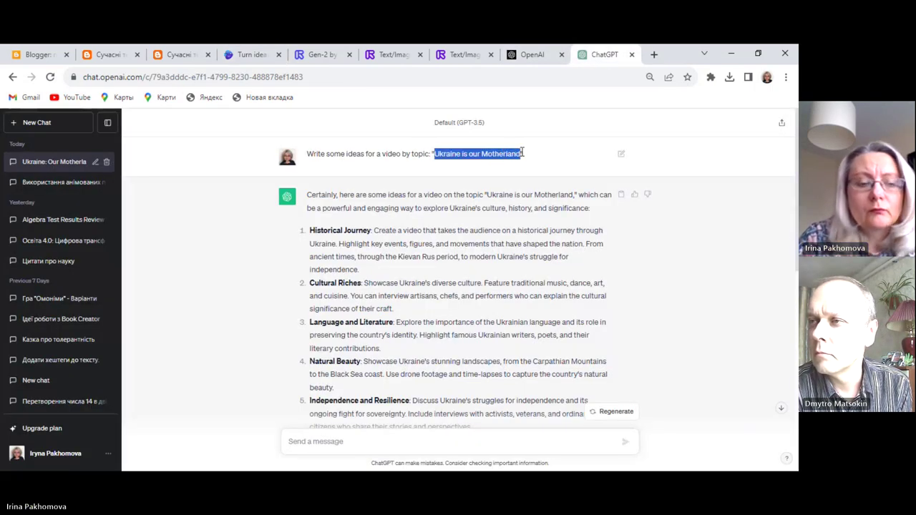
{"action": "left_click", "coordinate": [246, 54]}
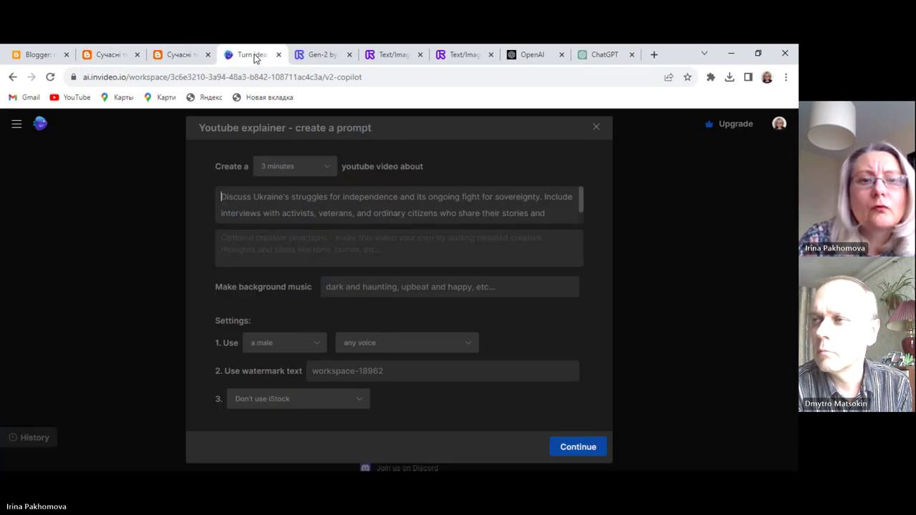
{"action": "key", "text": "ctrl+v"}
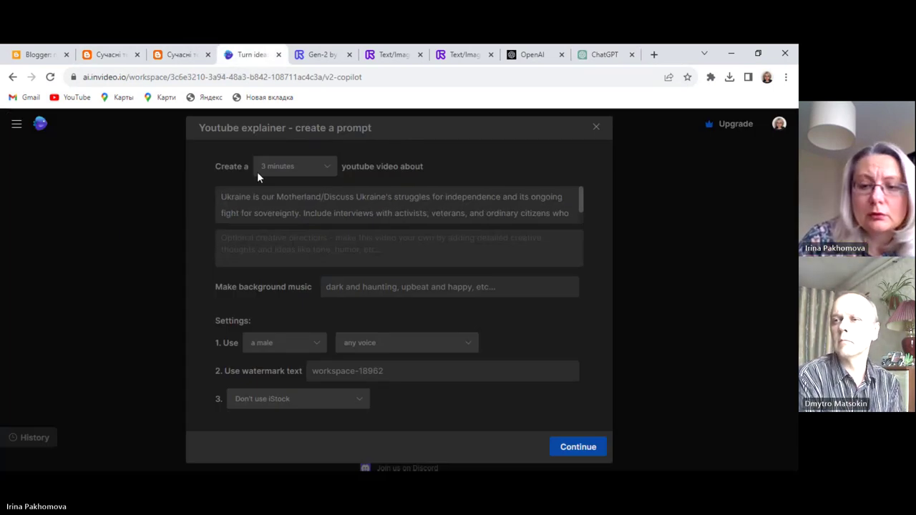
{"action": "type", "text": "."}
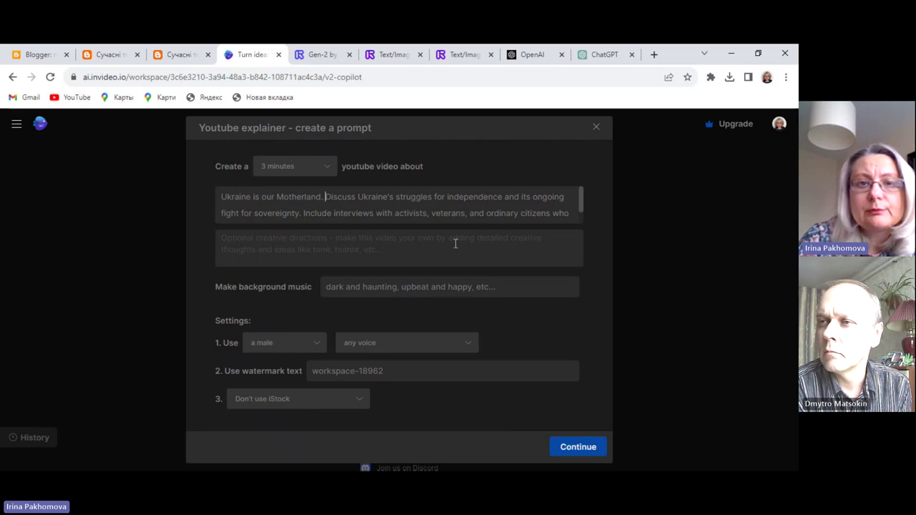
{"action": "scroll", "coordinate": [451, 208], "scroll_direction": "down", "scroll_amount": 1}
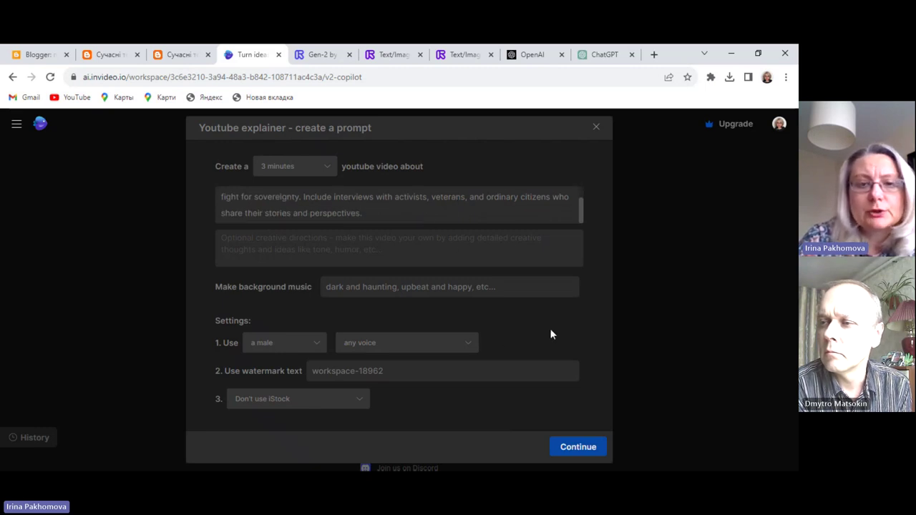
{"action": "left_click", "coordinate": [578, 446]}
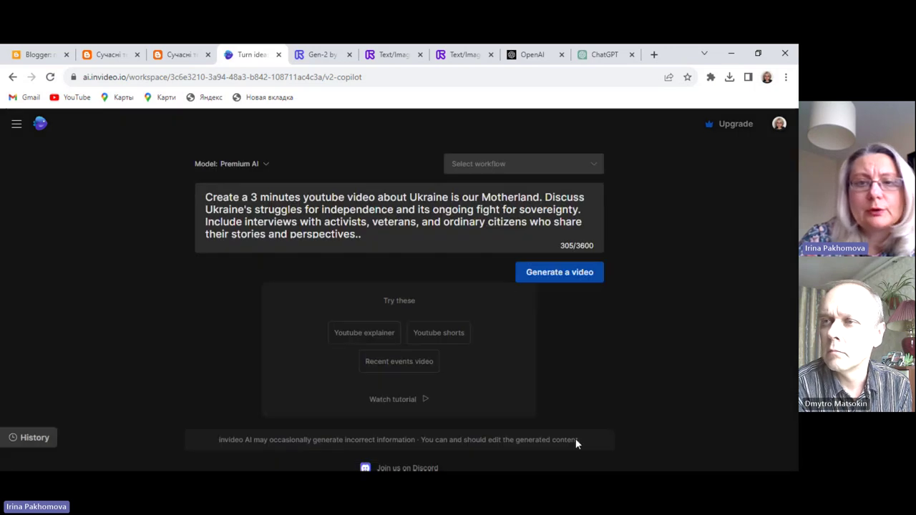
Step: Generate the video from the finished prompt, with Ukrainians as the audience, an Inspiring look and feel, and Youtube as the platform
{"action": "left_click", "coordinate": [547, 272]}
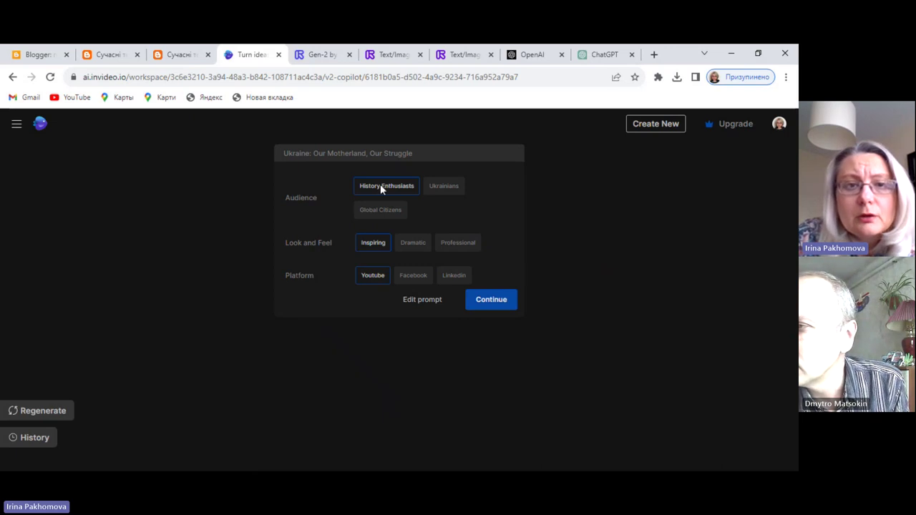
{"action": "left_click", "coordinate": [455, 191]}
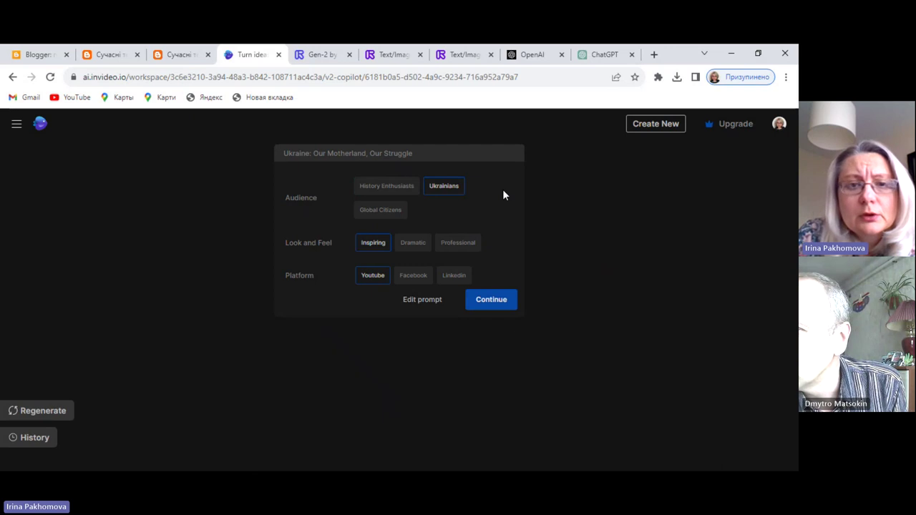
{"action": "left_click", "coordinate": [501, 301]}
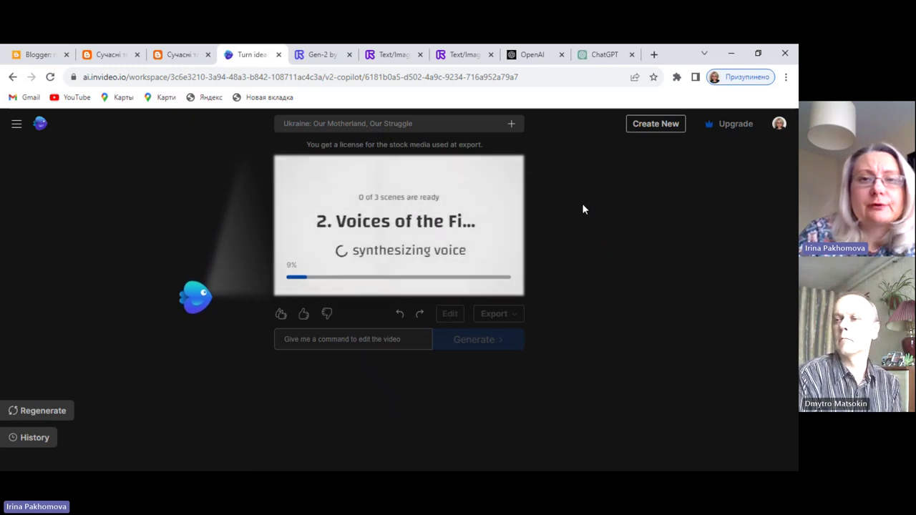
Step: Switch to the GEN-2 blog post and examine its description and the photo and video example pairs down to the Starry Night video
{"action": "left_click", "coordinate": [108, 56]}
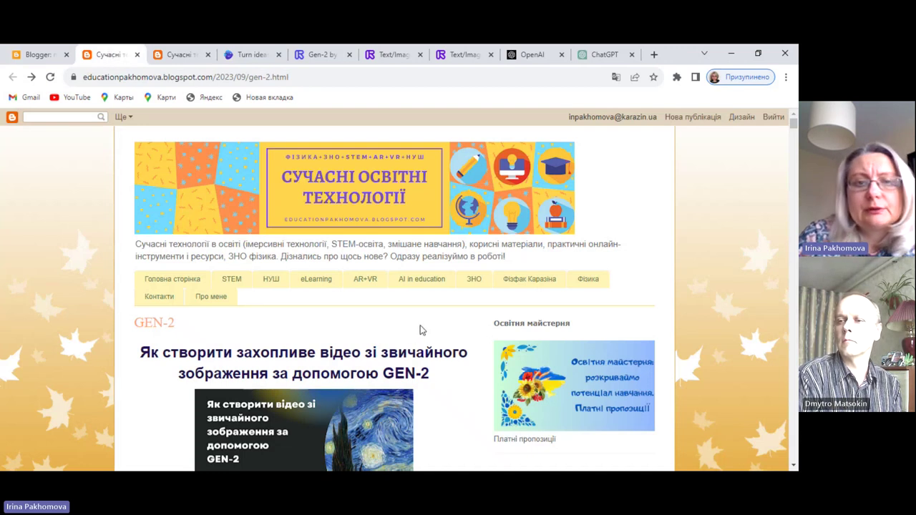
{"action": "scroll", "coordinate": [429, 315], "scroll_direction": "down", "scroll_amount": 1}
{"action": "scroll", "coordinate": [442, 306], "scroll_direction": "down", "scroll_amount": 3}
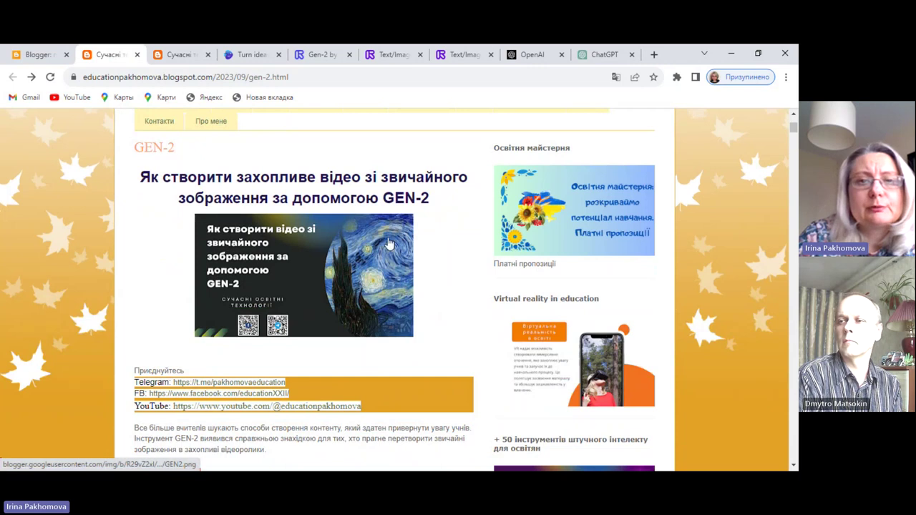
{"action": "scroll", "coordinate": [405, 243], "scroll_direction": "down", "scroll_amount": 15}
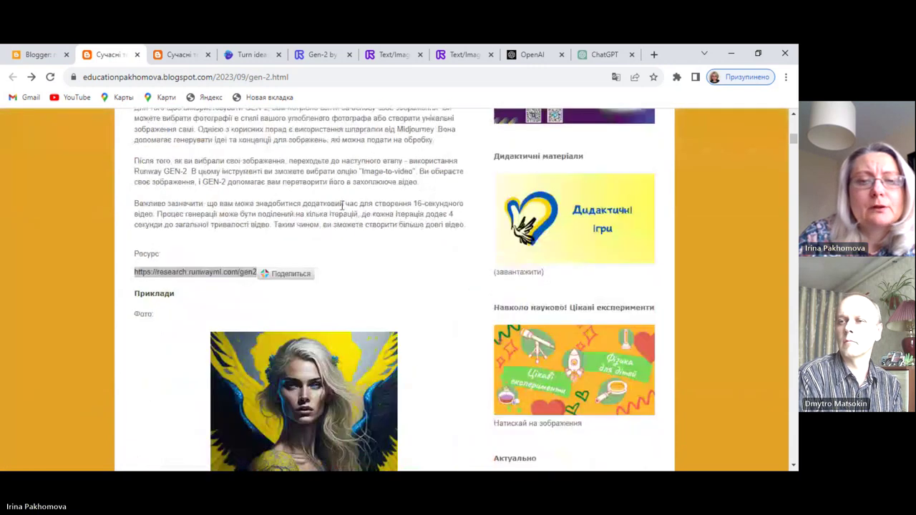
{"action": "scroll", "coordinate": [342, 210], "scroll_direction": "down", "scroll_amount": 1}
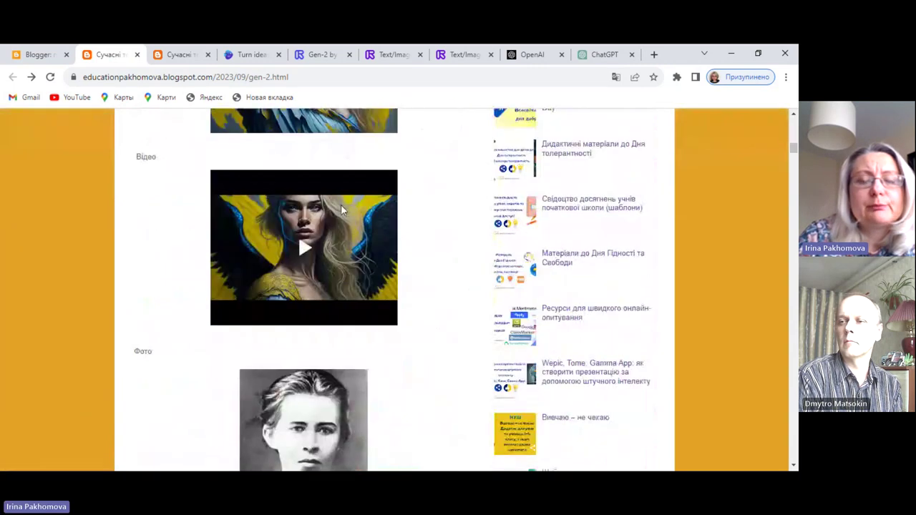
{"action": "scroll", "coordinate": [341, 210], "scroll_direction": "down", "scroll_amount": 5}
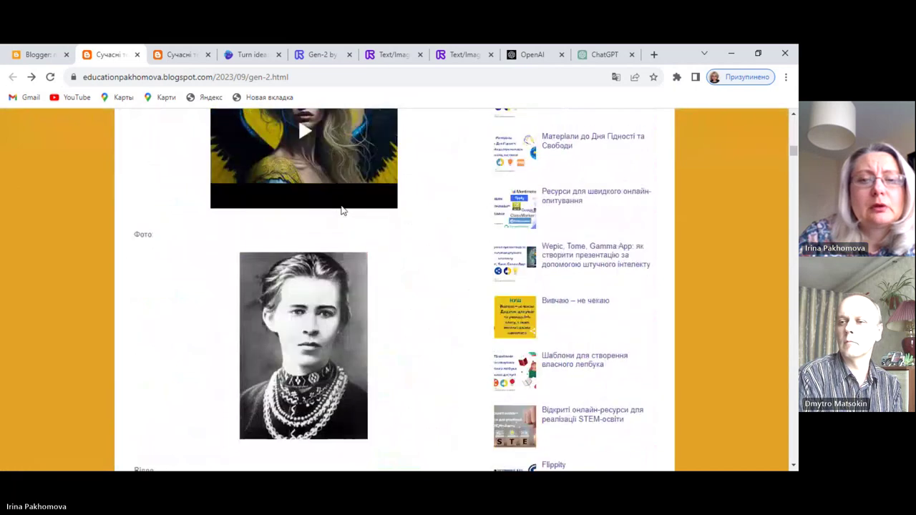
{"action": "scroll", "coordinate": [342, 212], "scroll_direction": "down", "scroll_amount": 3}
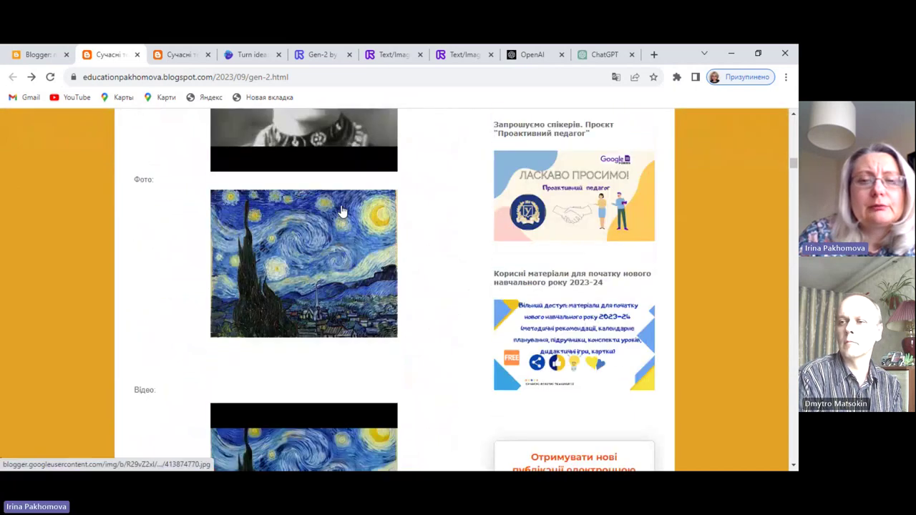
{"action": "scroll", "coordinate": [341, 209], "scroll_direction": "down", "scroll_amount": 3}
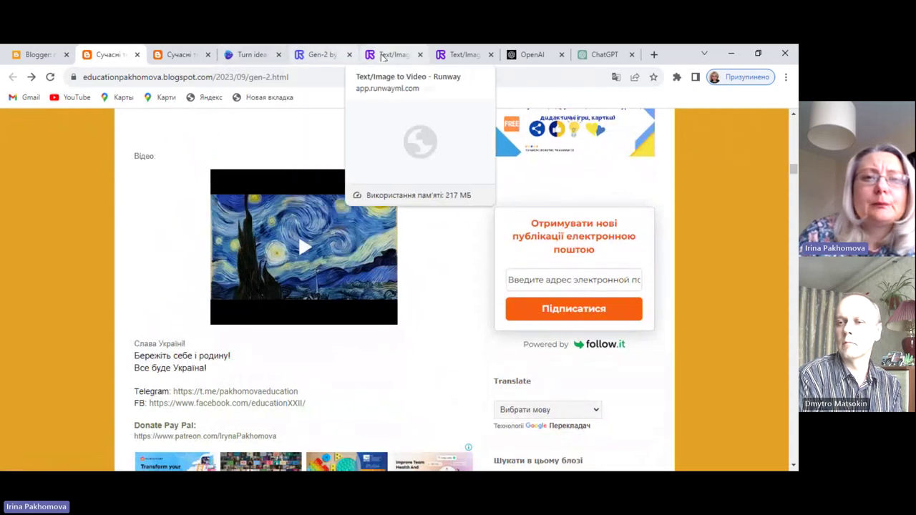
Step: Switch to Runway and view the 4-second Gen-2 video made from shevchenko.jpg
{"action": "left_click", "coordinate": [455, 57]}
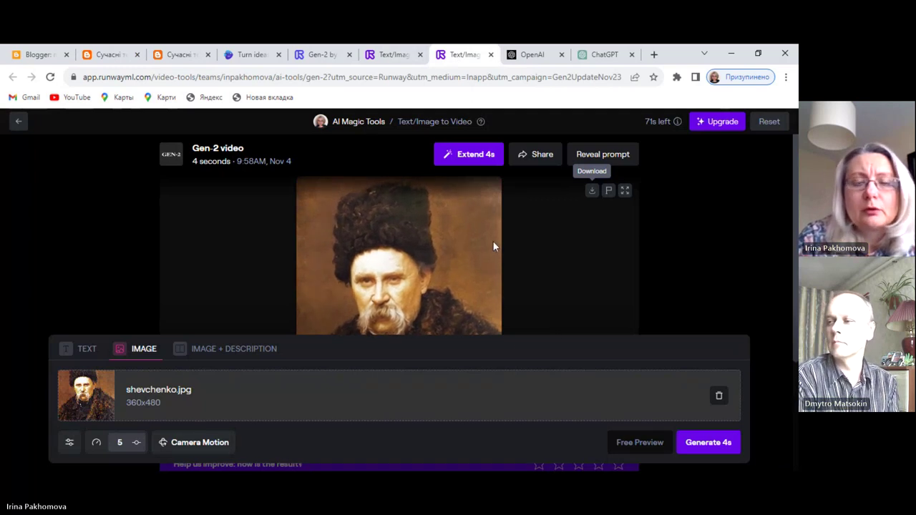
{"action": "scroll", "coordinate": [540, 255], "scroll_direction": "down", "scroll_amount": 1}
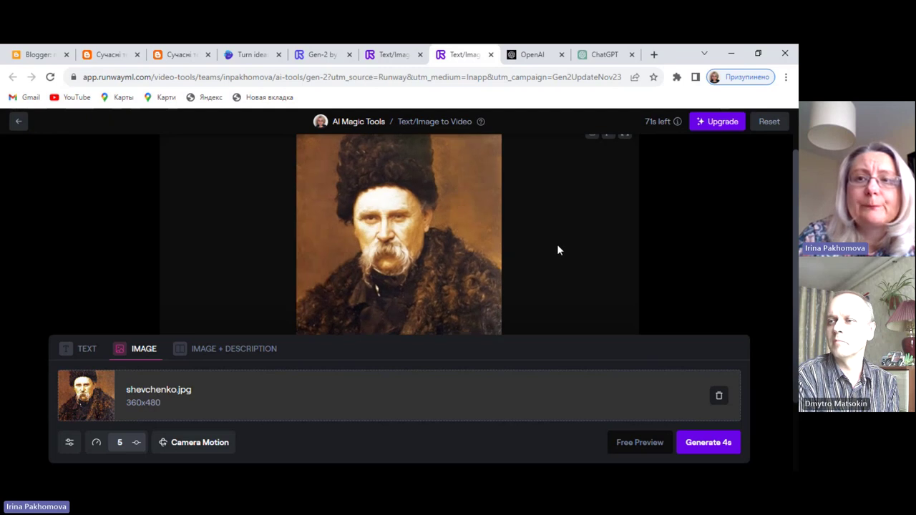
{"action": "scroll", "coordinate": [557, 244], "scroll_direction": "up", "scroll_amount": 2}
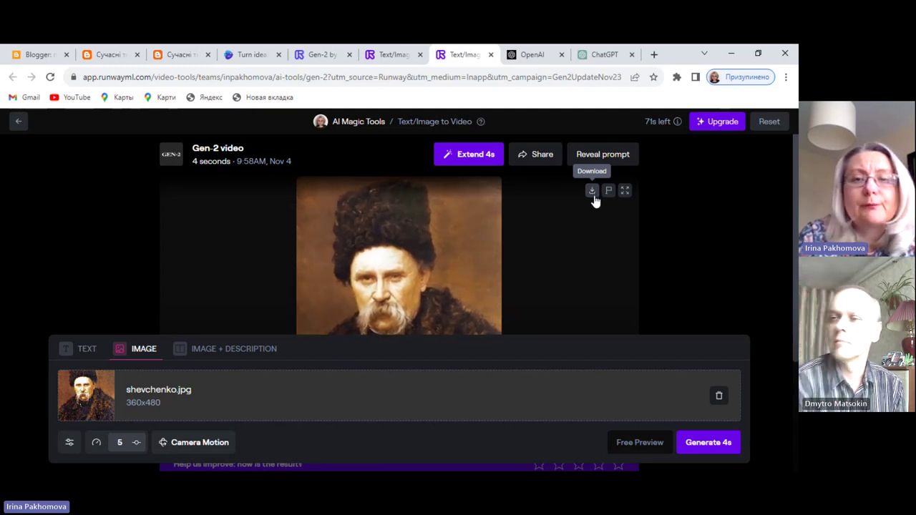
Step: Look at Runway's empty image-to-video form and review the GEN-2 instructions and resource link in the blog post
{"action": "left_click", "coordinate": [391, 56]}
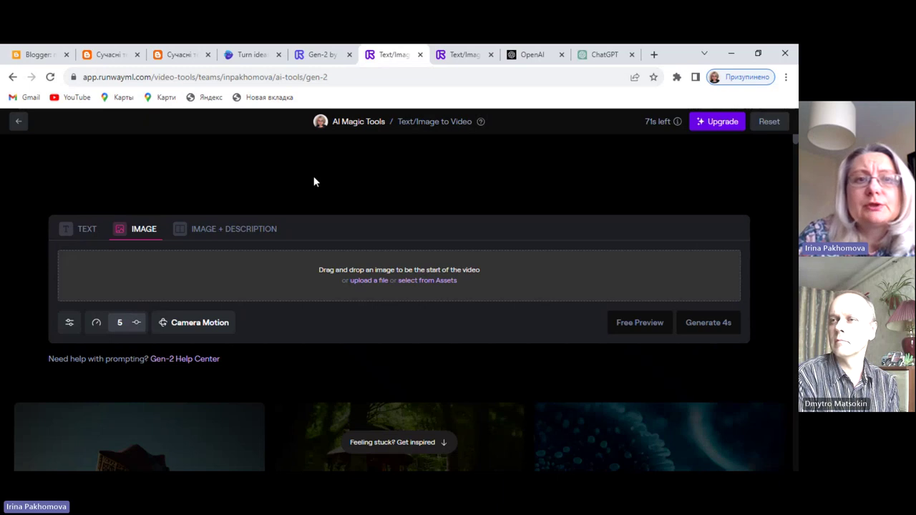
{"action": "left_click", "coordinate": [104, 54]}
{"action": "scroll", "coordinate": [215, 245], "scroll_direction": "up", "scroll_amount": 20}
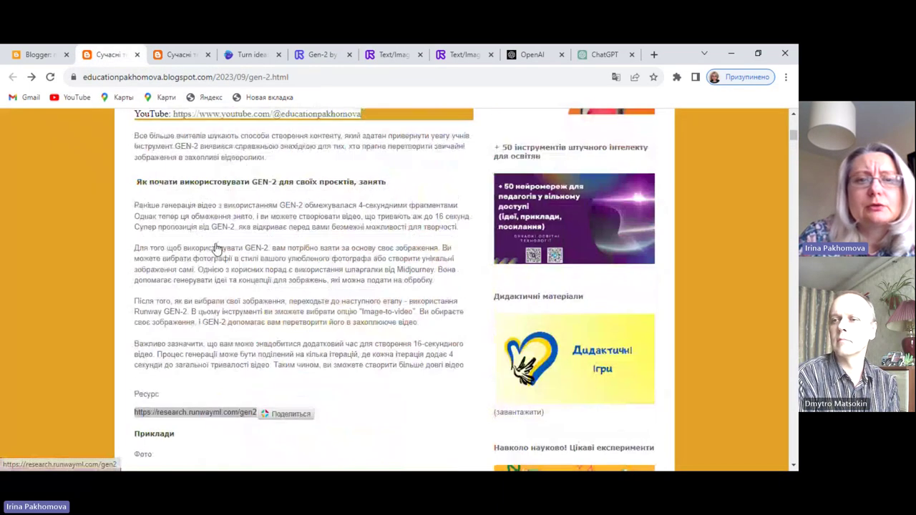
{"action": "scroll", "coordinate": [217, 249], "scroll_direction": "up", "scroll_amount": 1}
{"action": "scroll", "coordinate": [217, 249], "scroll_direction": "down", "scroll_amount": 3}
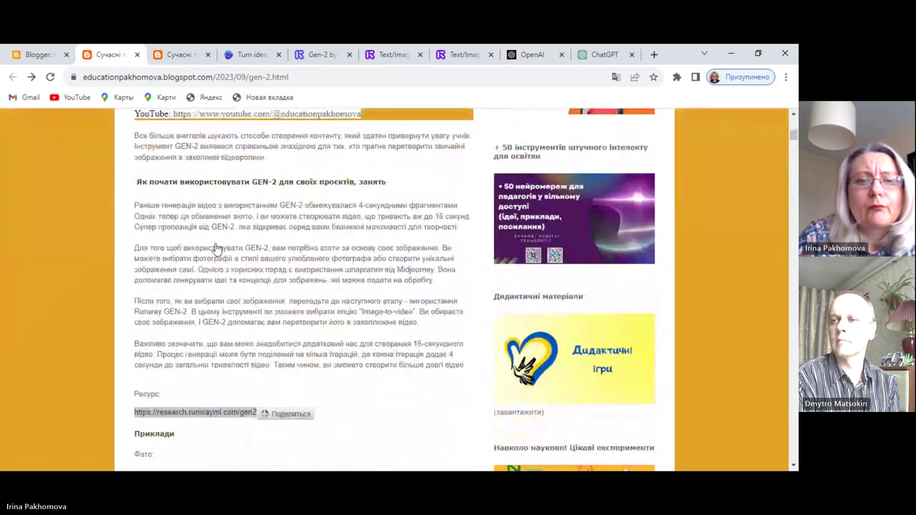
{"action": "left_click", "coordinate": [188, 397]}
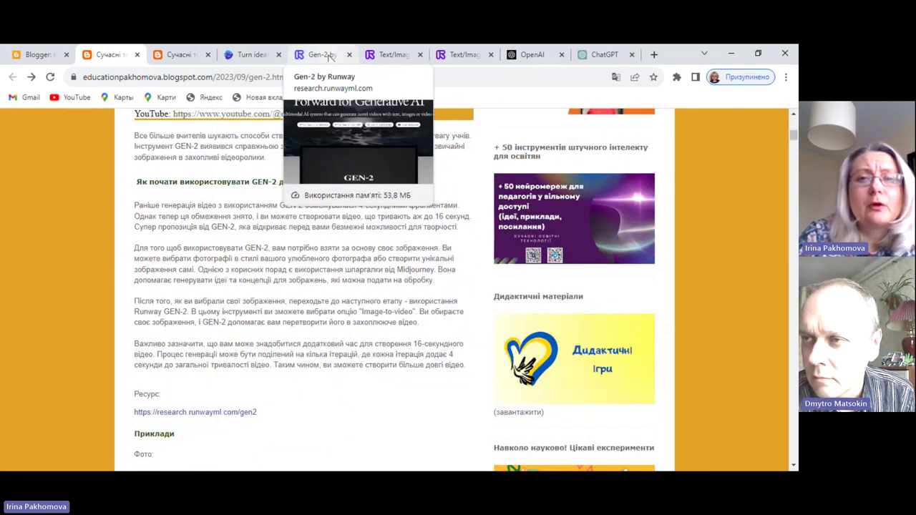
Step: Upload lina-kostenko-biohrafiya-dlya-ditey-.jpg from the AI-leonardo folder as the starting image in Runway Gen-2 and generate a 4-second video
{"action": "left_click", "coordinate": [381, 58]}
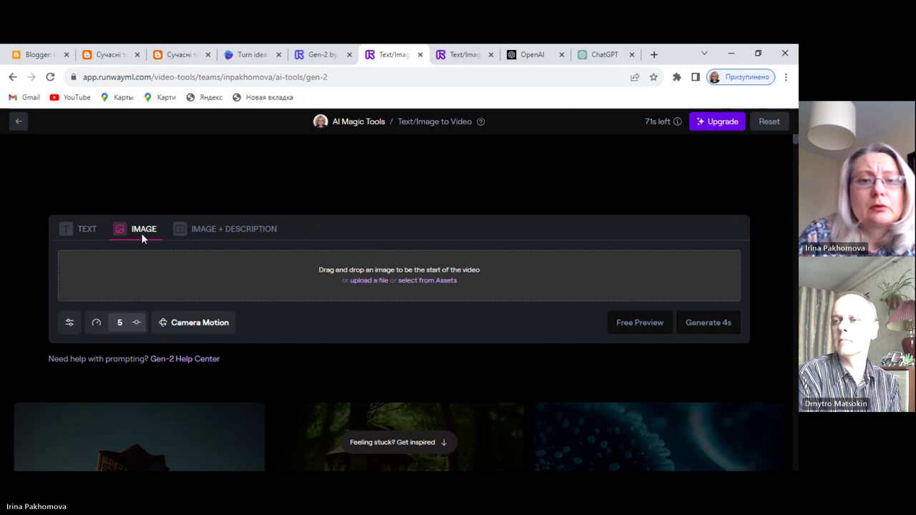
{"action": "left_click", "coordinate": [367, 282]}
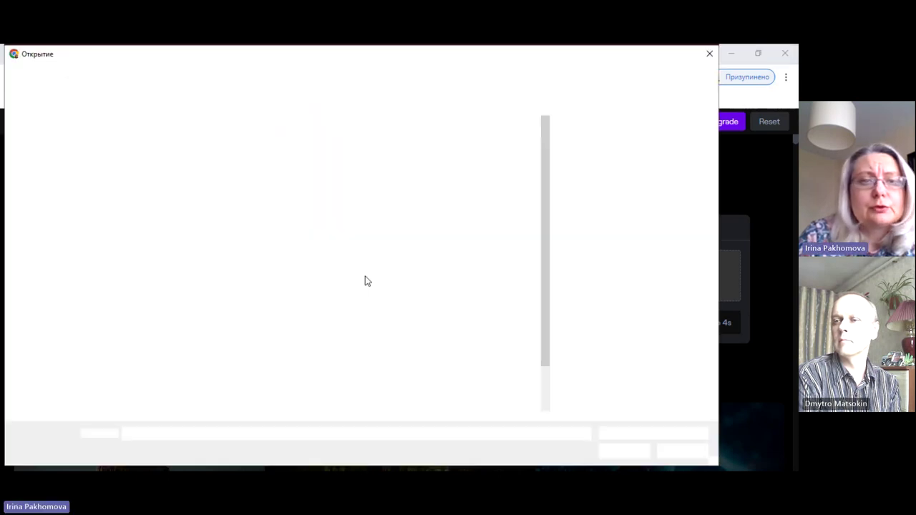
{"action": "scroll", "coordinate": [315, 358], "scroll_direction": "down", "scroll_amount": 1}
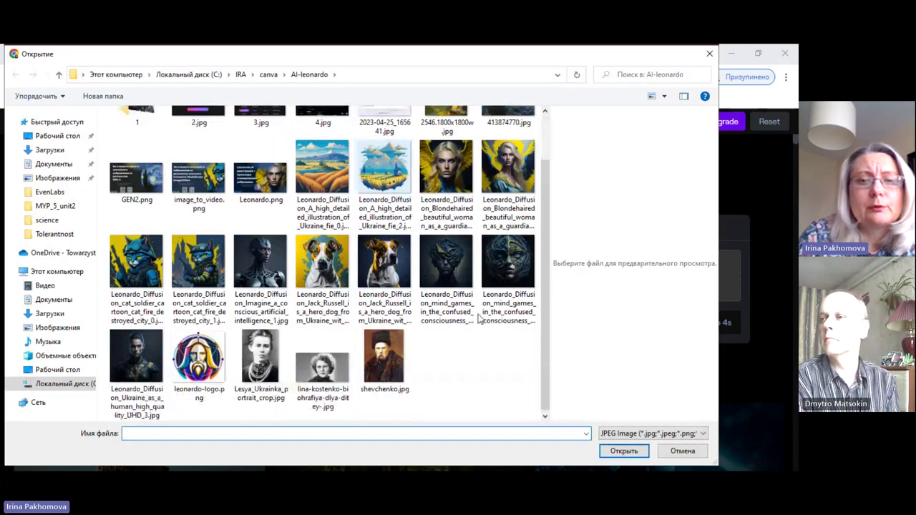
{"action": "left_click", "coordinate": [308, 385]}
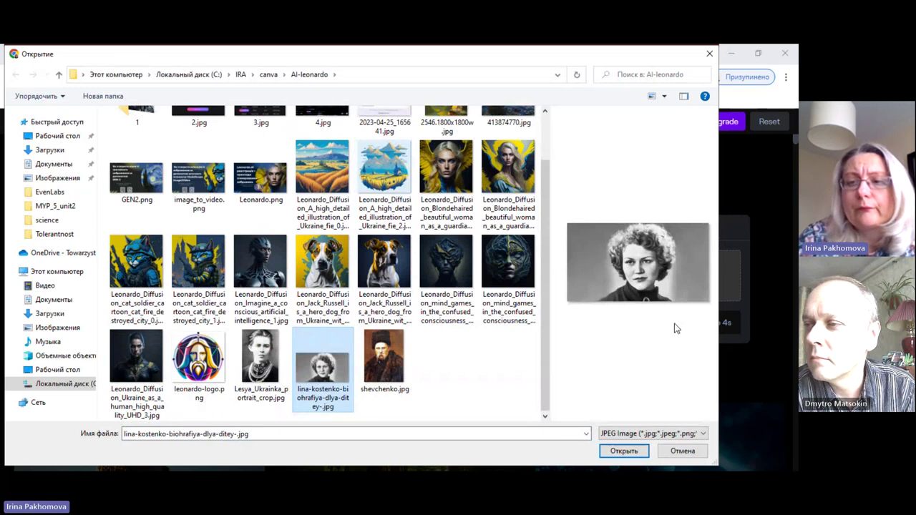
{"action": "key", "text": "Escape"}
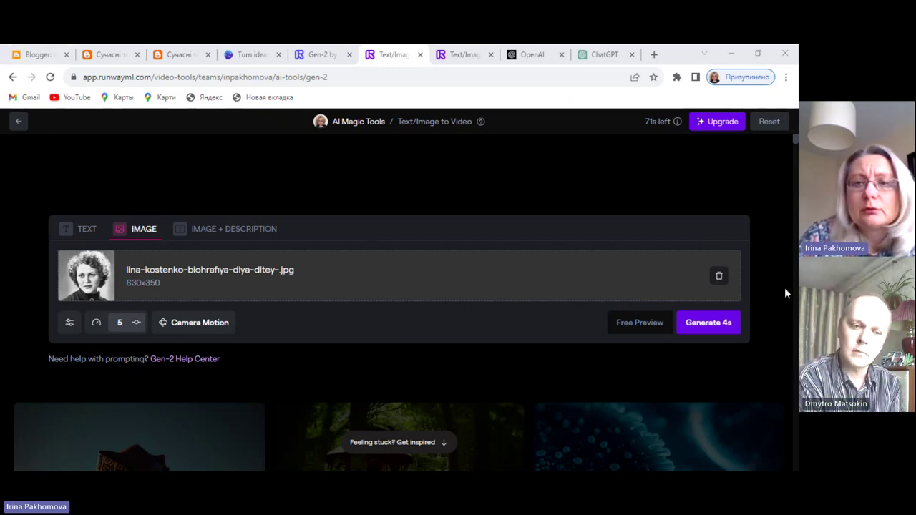
{"action": "left_click", "coordinate": [710, 323]}
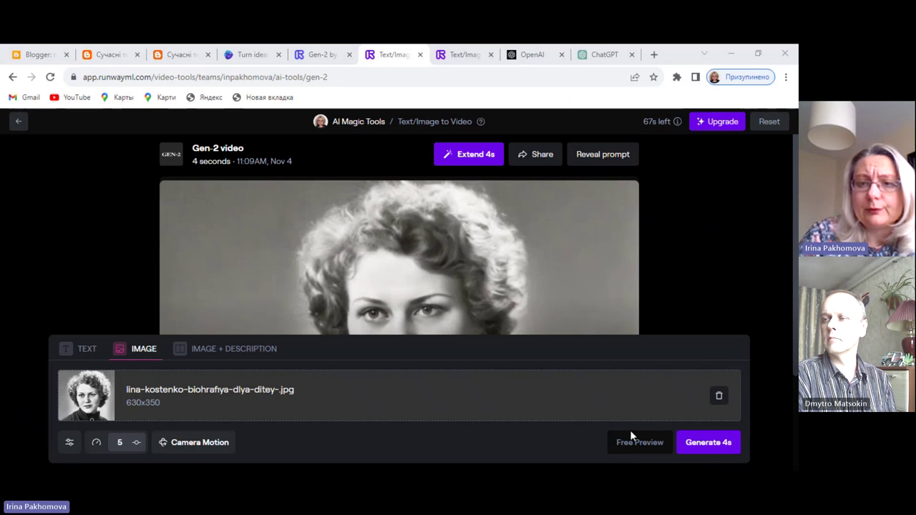
Step: Play the 4-second video generated from the portrait and examine how the face moves
{"action": "scroll", "coordinate": [601, 306], "scroll_direction": "down", "scroll_amount": 2}
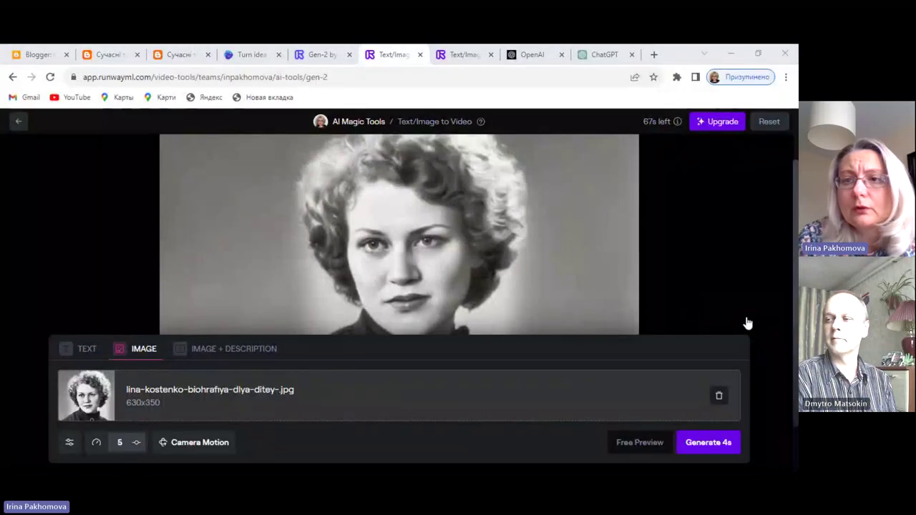
{"action": "scroll", "coordinate": [704, 272], "scroll_direction": "up", "scroll_amount": 2}
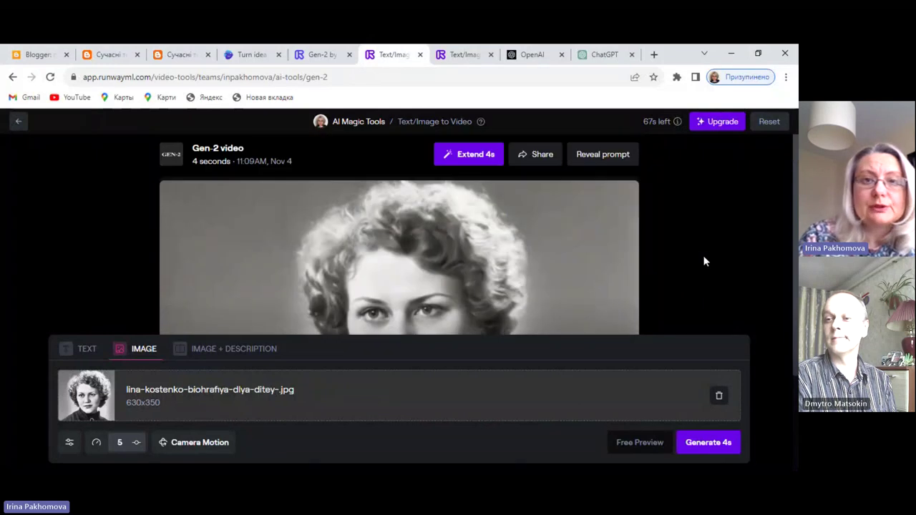
{"action": "scroll", "coordinate": [644, 258], "scroll_direction": "down", "scroll_amount": 3}
{"action": "left_click", "coordinate": [417, 287]}
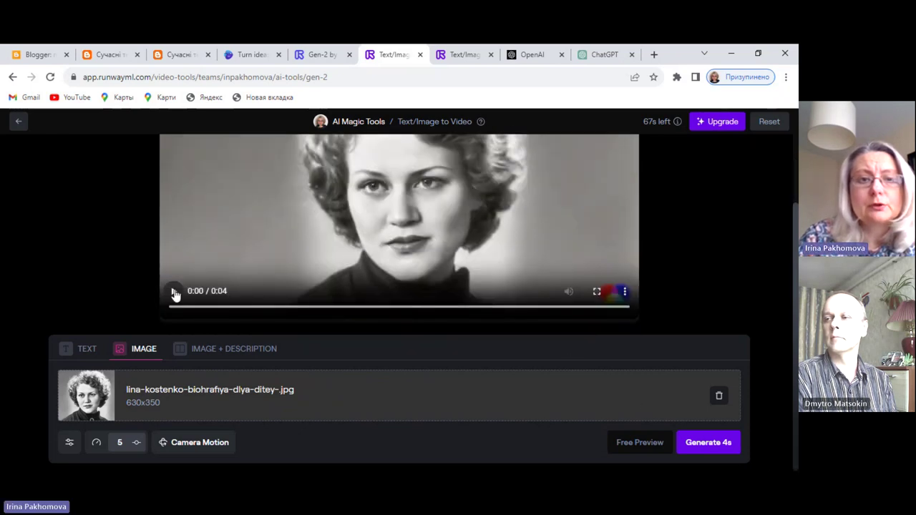
{"action": "left_click", "coordinate": [175, 294]}
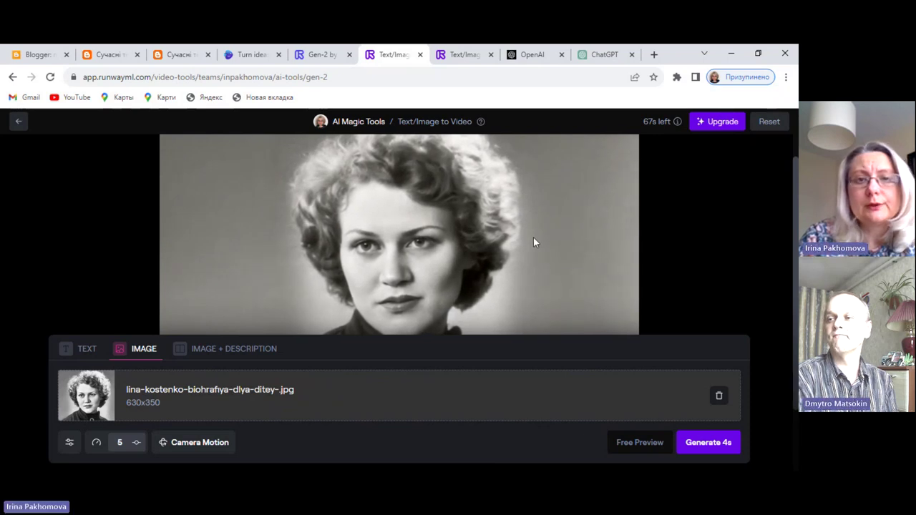
Step: Rate the generated portrait video two stars and dismiss the feedback form without sending it
{"action": "scroll", "coordinate": [533, 242], "scroll_direction": "down", "scroll_amount": 1}
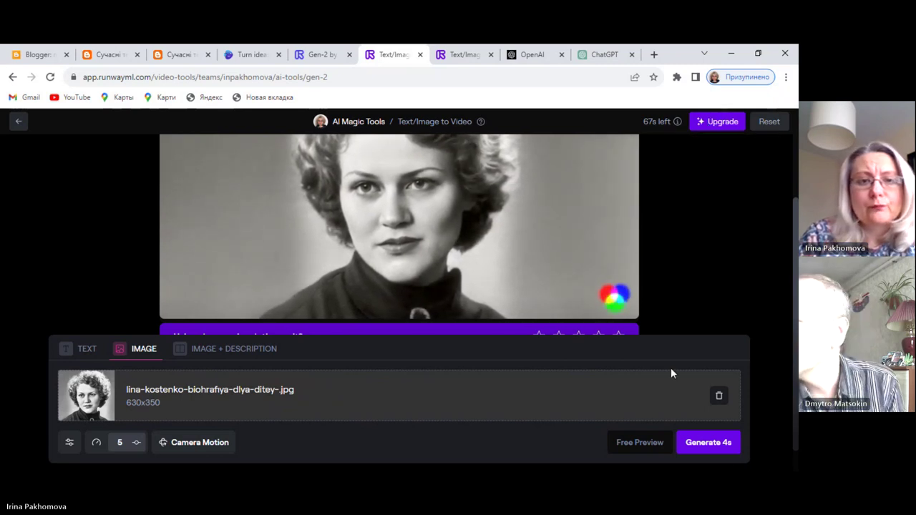
{"action": "scroll", "coordinate": [652, 297], "scroll_direction": "down", "scroll_amount": 1}
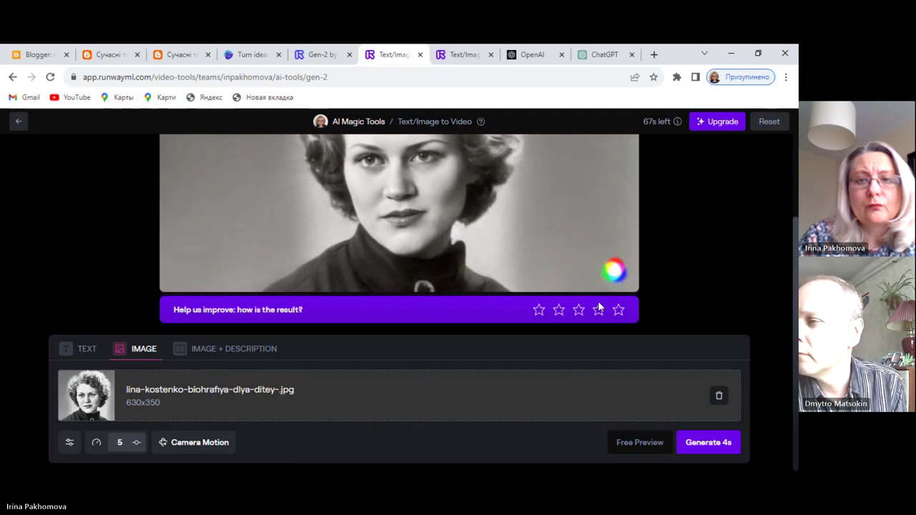
{"action": "left_click", "coordinate": [558, 310]}
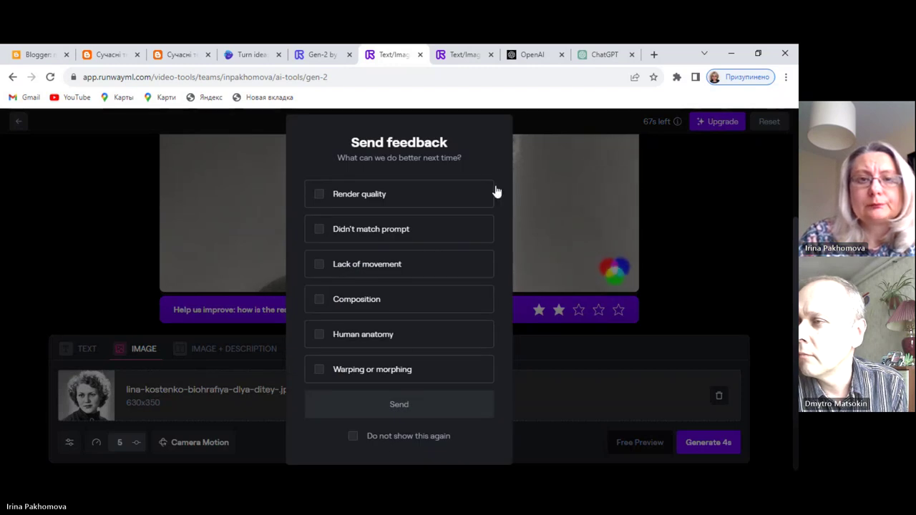
{"action": "left_click", "coordinate": [560, 172]}
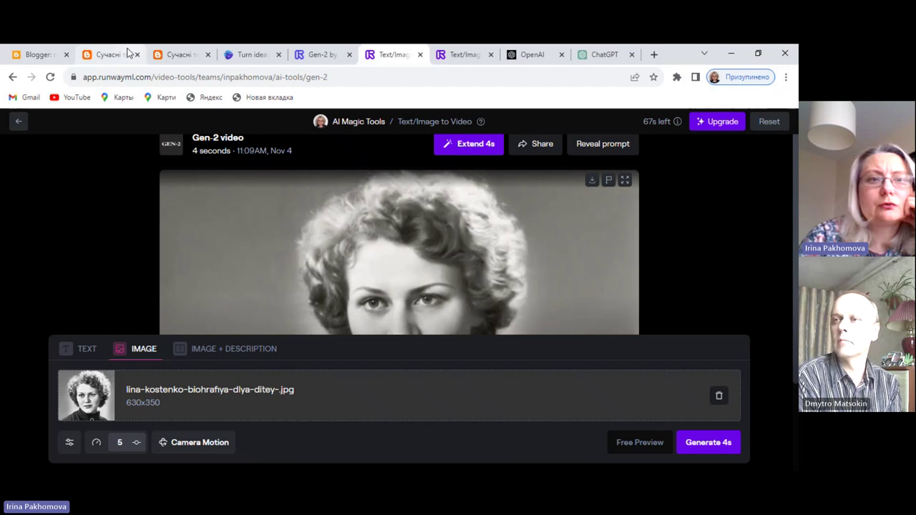
Step: Switch to the Gen-2 blog post, review its photo and video examples, and open the woman's portrait video full screen
{"action": "left_click", "coordinate": [39, 55]}
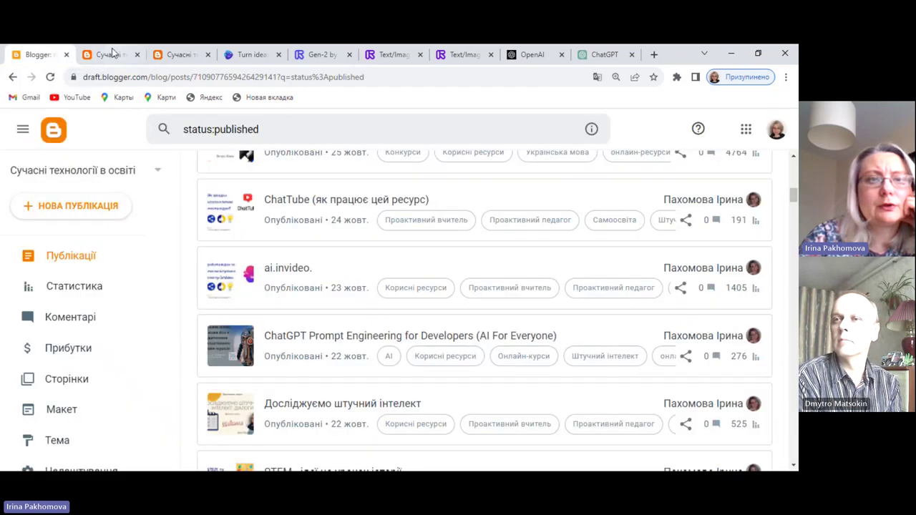
{"action": "left_click", "coordinate": [111, 53]}
{"action": "scroll", "coordinate": [351, 258], "scroll_direction": "down", "scroll_amount": 12}
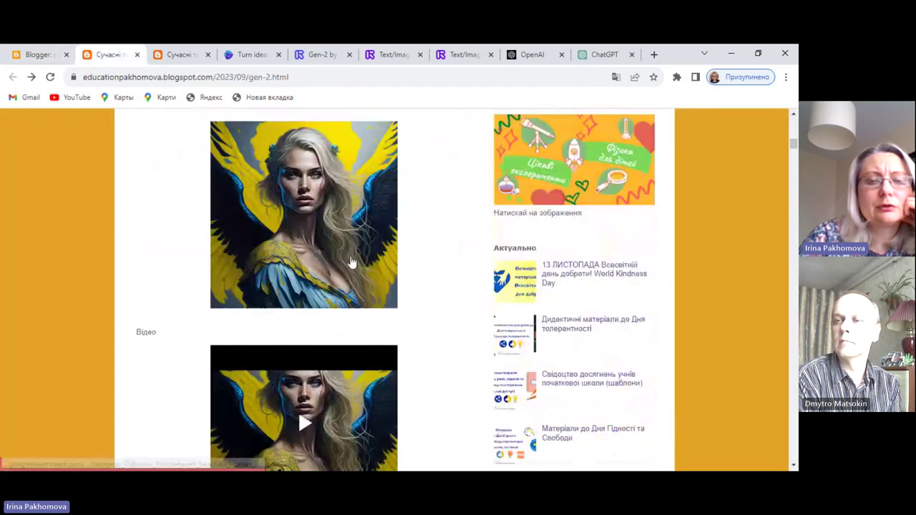
{"action": "scroll", "coordinate": [351, 261], "scroll_direction": "down", "scroll_amount": 2}
{"action": "scroll", "coordinate": [350, 259], "scroll_direction": "up", "scroll_amount": 2}
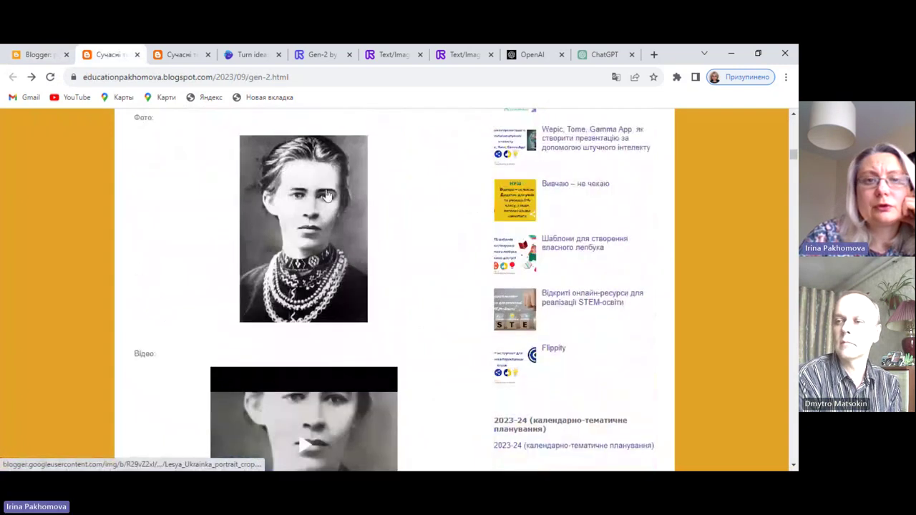
{"action": "scroll", "coordinate": [390, 233], "scroll_direction": "down", "scroll_amount": 2}
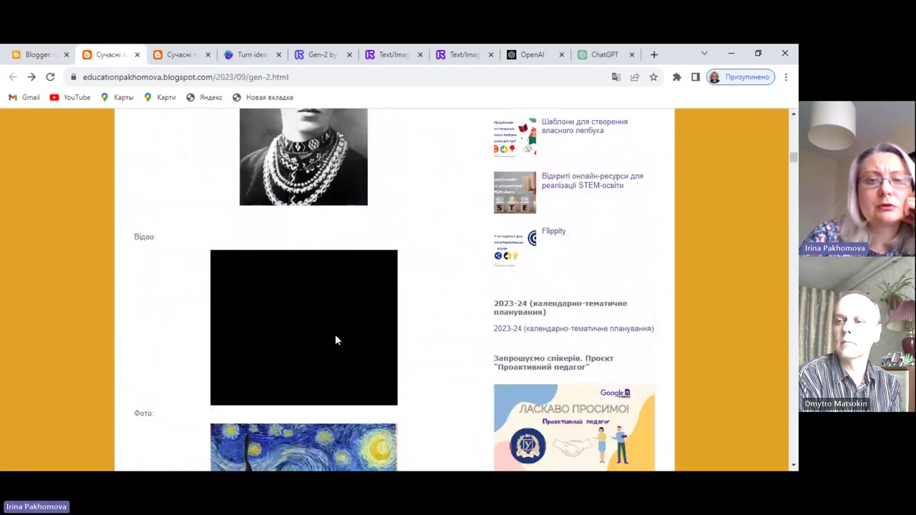
{"action": "scroll", "coordinate": [374, 345], "scroll_direction": "up", "scroll_amount": 2}
{"action": "scroll", "coordinate": [360, 359], "scroll_direction": "down", "scroll_amount": 3}
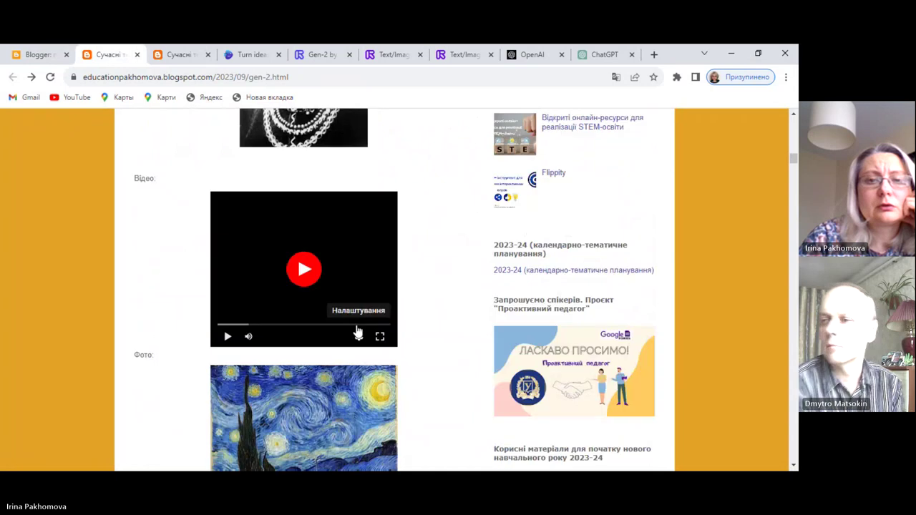
{"action": "left_click", "coordinate": [380, 334]}
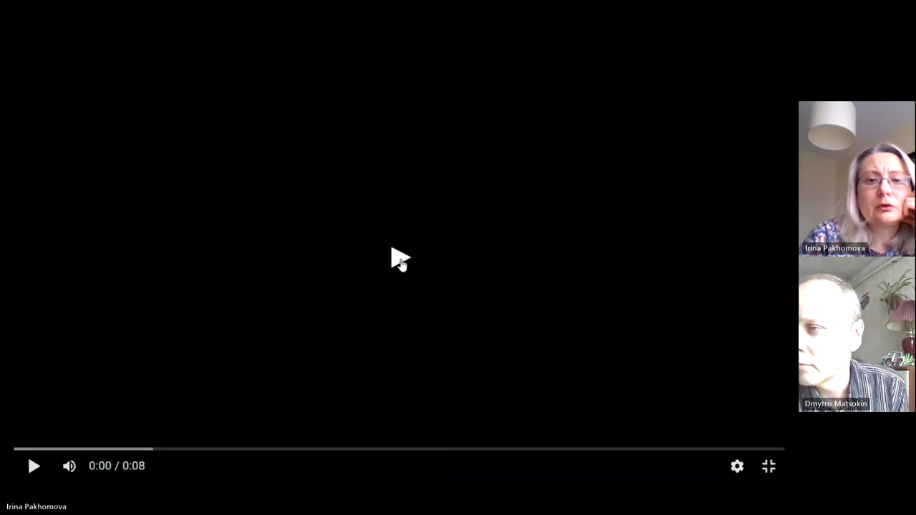
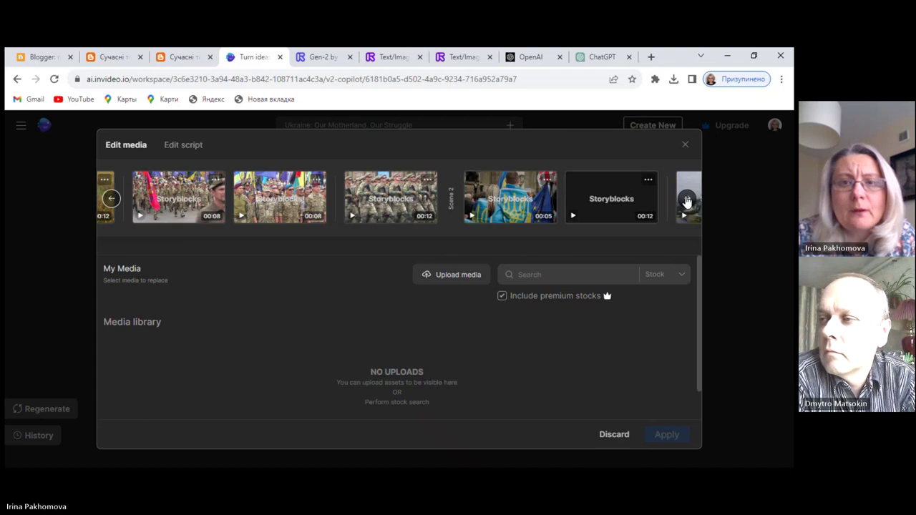
Step: Select Media 2 of Scene 2 in invideo AI's media editor, exclude premium stocks and search the stock media for Ukraine
{"action": "left_click", "coordinate": [686, 203]}
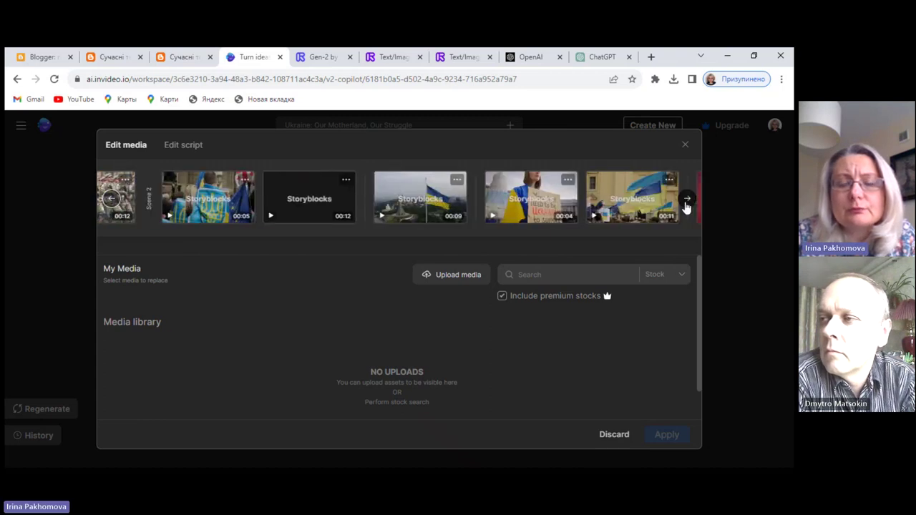
{"action": "left_click", "coordinate": [687, 202]}
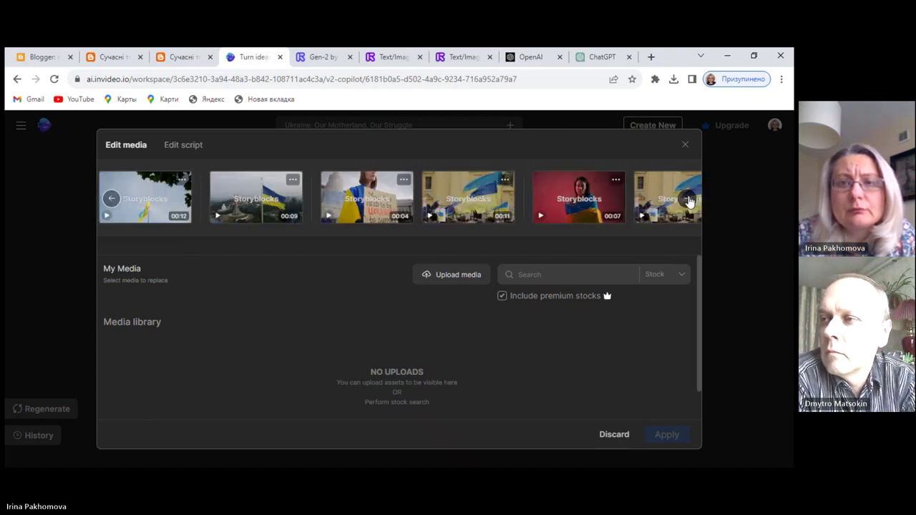
{"action": "left_click", "coordinate": [688, 203]}
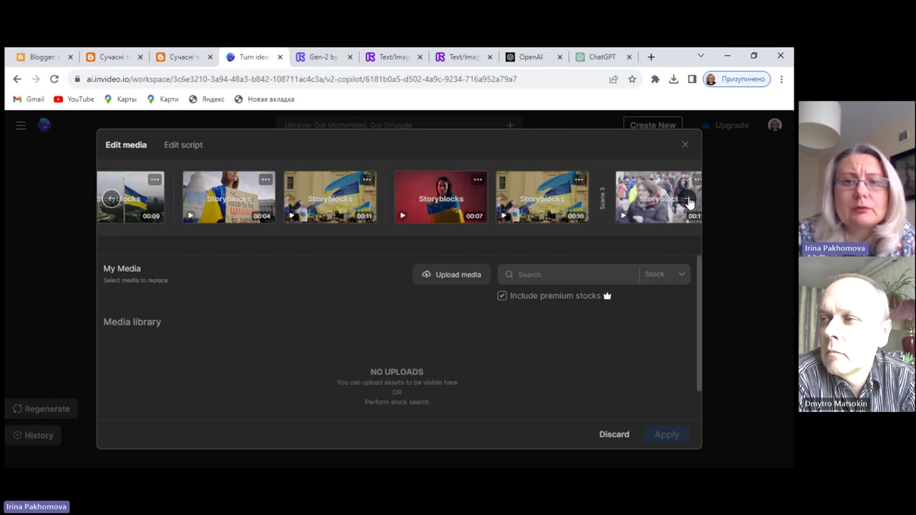
{"action": "left_click", "coordinate": [559, 205]}
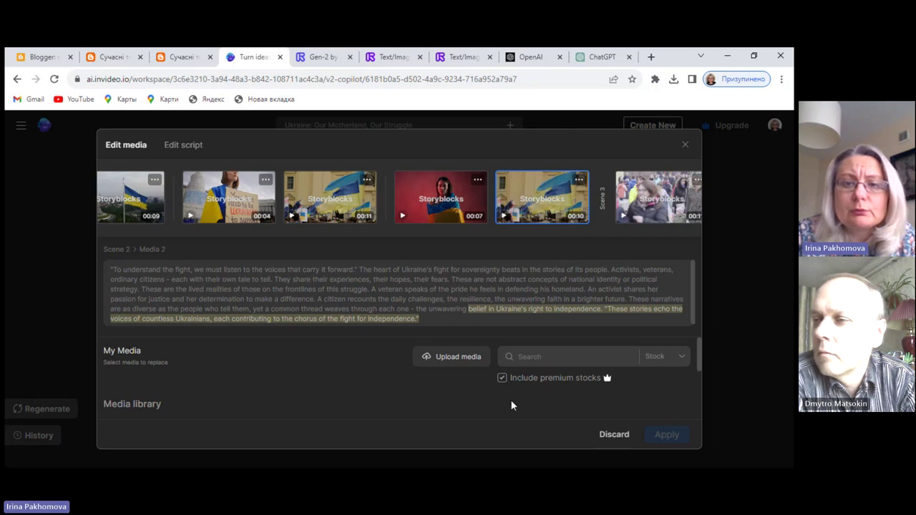
{"action": "left_click", "coordinate": [502, 378]}
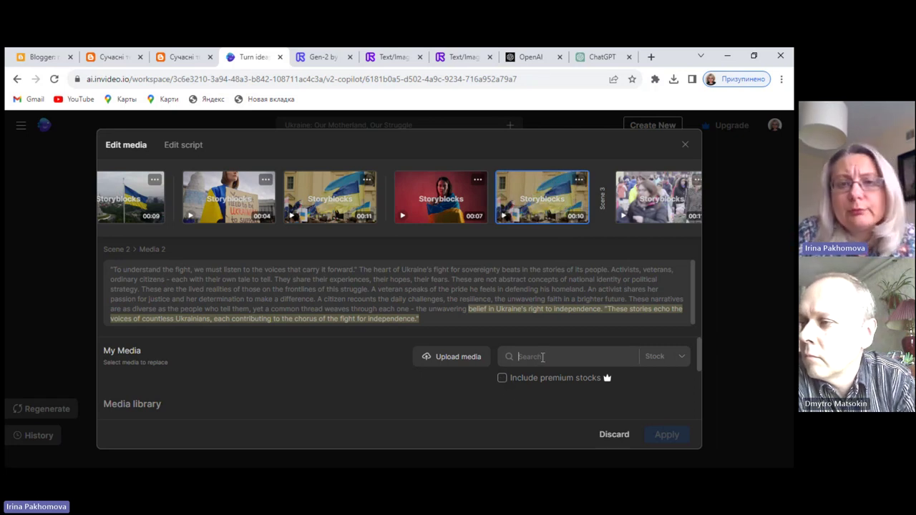
{"action": "type", "text": "Ukr"}
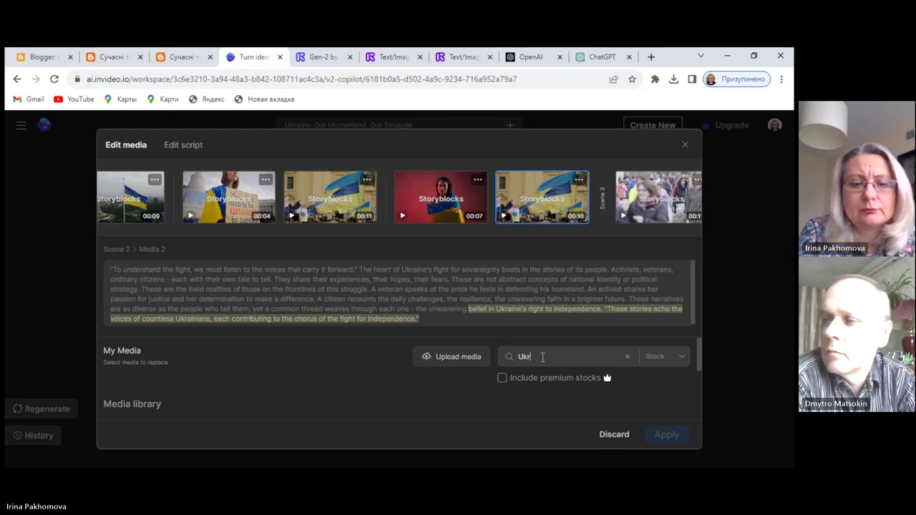
{"action": "type", "text": "aine"}
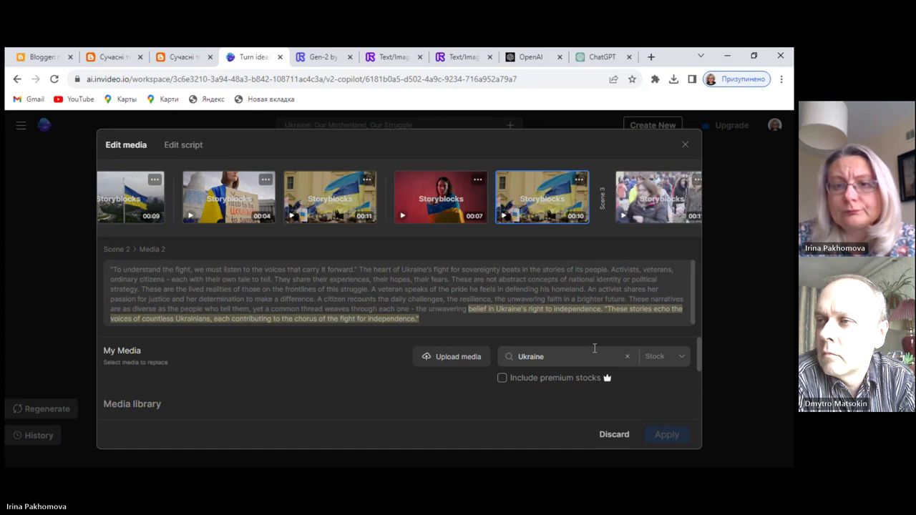
{"action": "key", "text": "Return"}
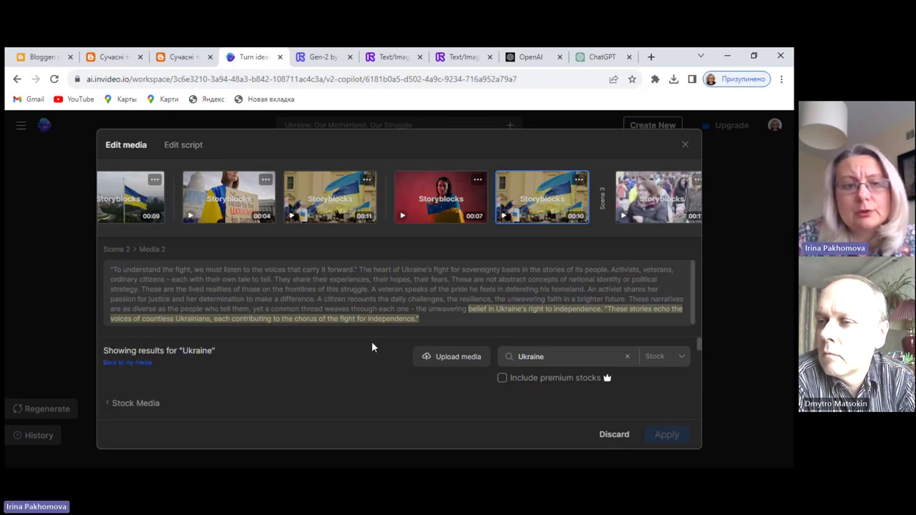
Step: Replace the selected Scene 2 flag clip with the 13-second blue mountain landscape clip from the stock results and apply the change
{"action": "scroll", "coordinate": [695, 343], "scroll_direction": "down", "scroll_amount": 2}
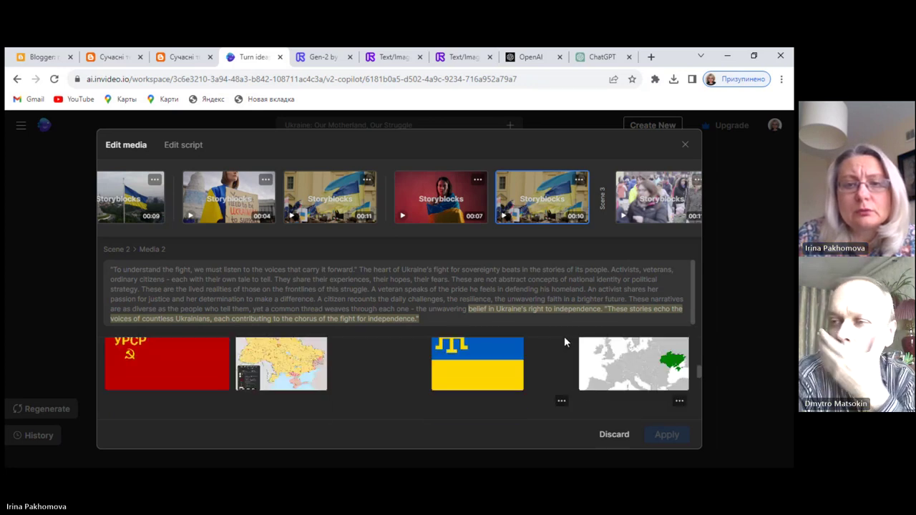
{"action": "scroll", "coordinate": [564, 342], "scroll_direction": "up", "scroll_amount": 2}
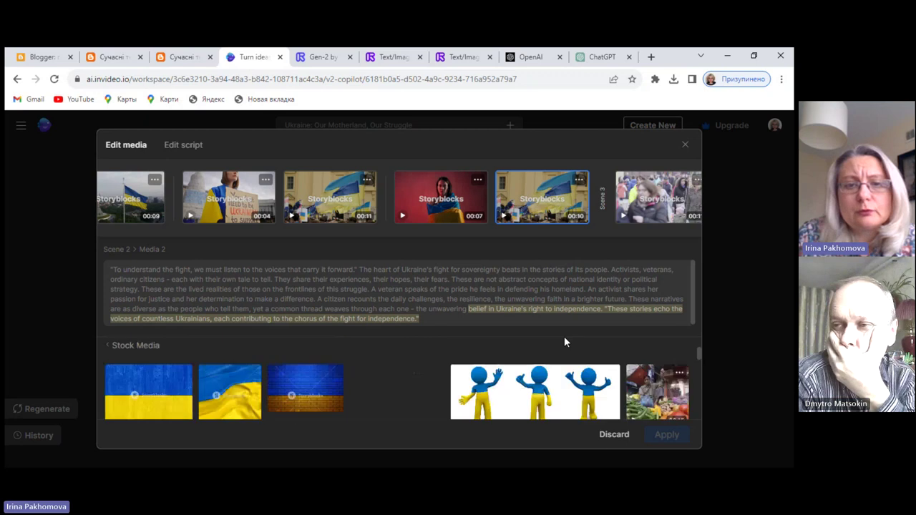
{"action": "scroll", "coordinate": [564, 342], "scroll_direction": "down", "scroll_amount": 2}
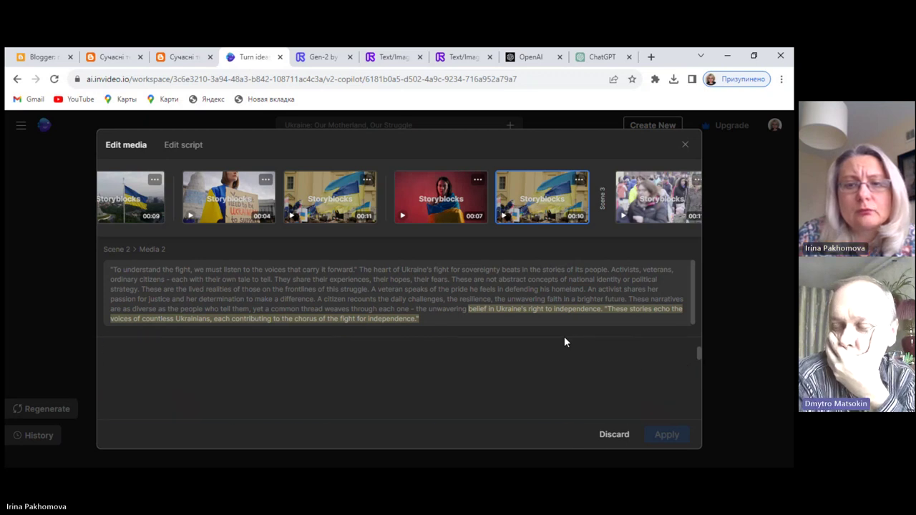
{"action": "scroll", "coordinate": [563, 336], "scroll_direction": "up", "scroll_amount": 1}
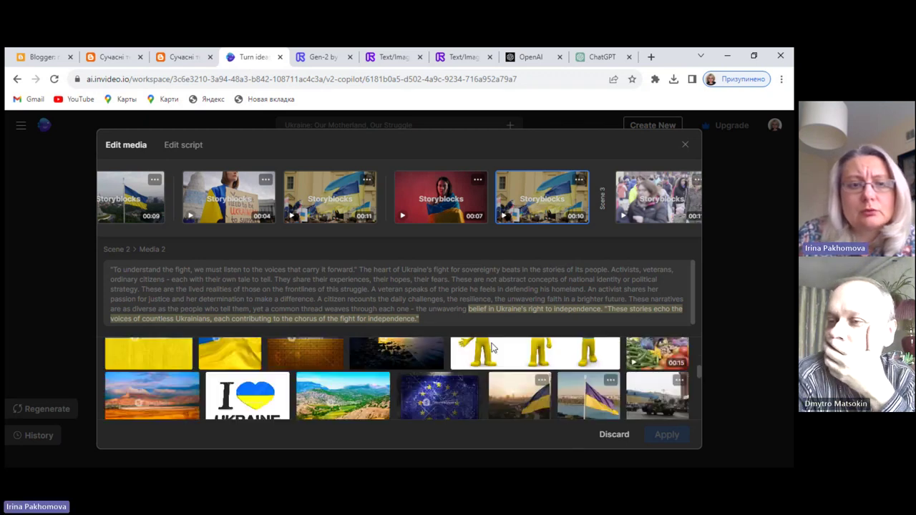
{"action": "scroll", "coordinate": [344, 352], "scroll_direction": "down", "scroll_amount": 1}
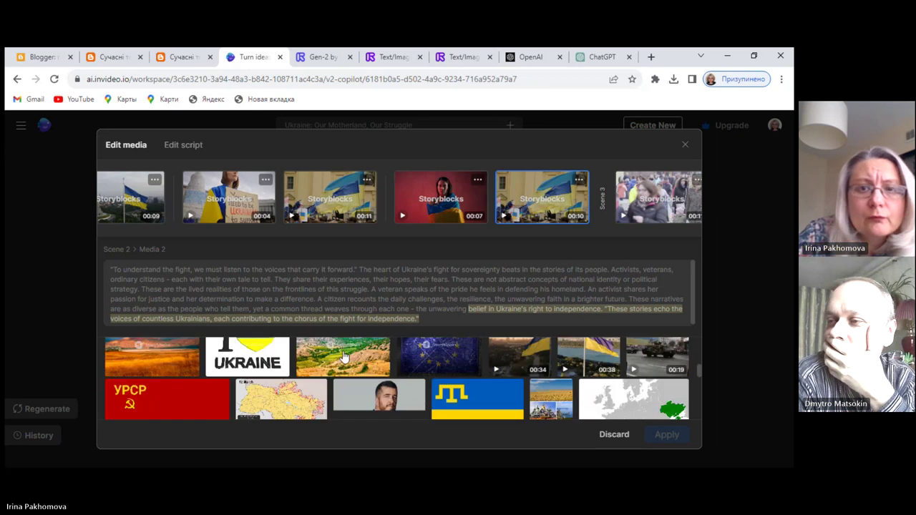
{"action": "scroll", "coordinate": [555, 400], "scroll_direction": "down", "scroll_amount": 3}
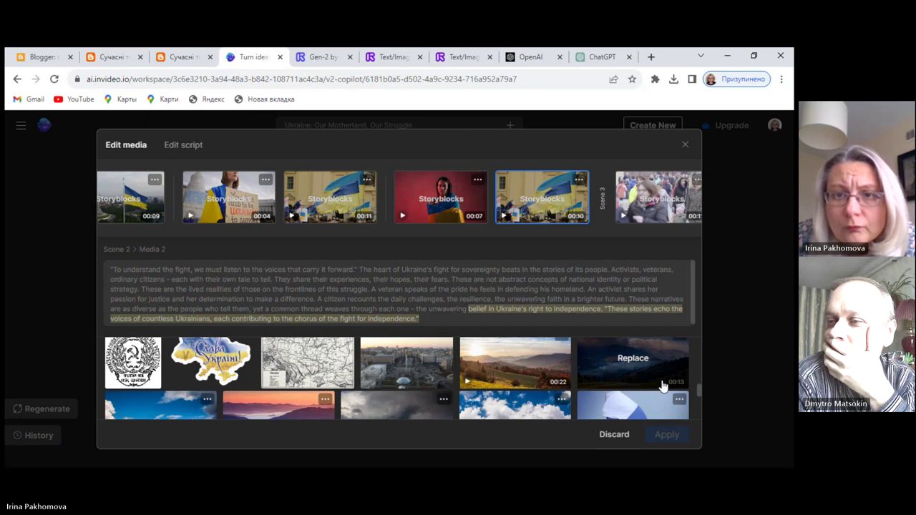
{"action": "scroll", "coordinate": [661, 383], "scroll_direction": "down", "scroll_amount": 1}
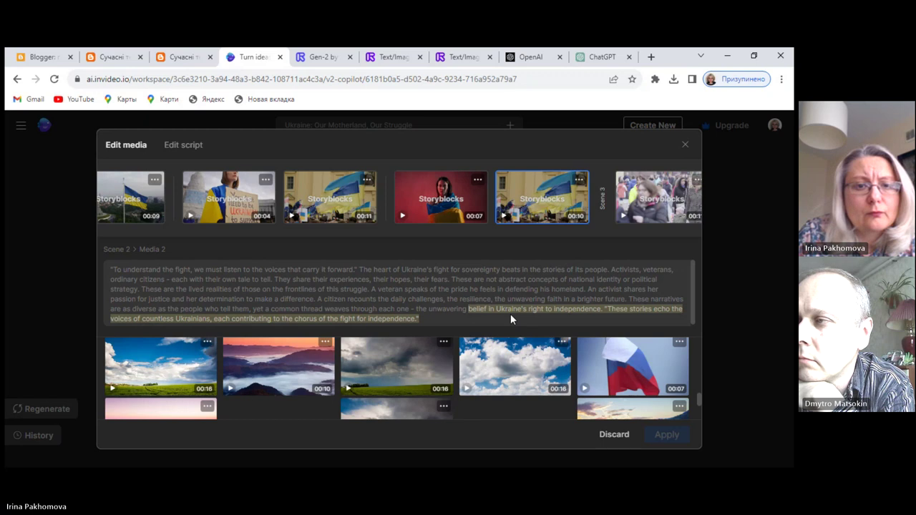
{"action": "scroll", "coordinate": [558, 345], "scroll_direction": "down", "scroll_amount": 3}
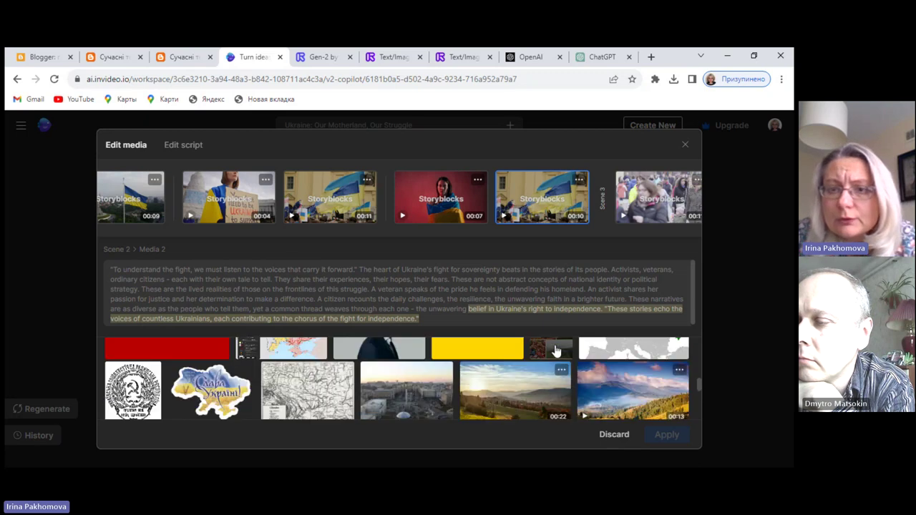
{"action": "mouse_move", "coordinate": [634, 374]}
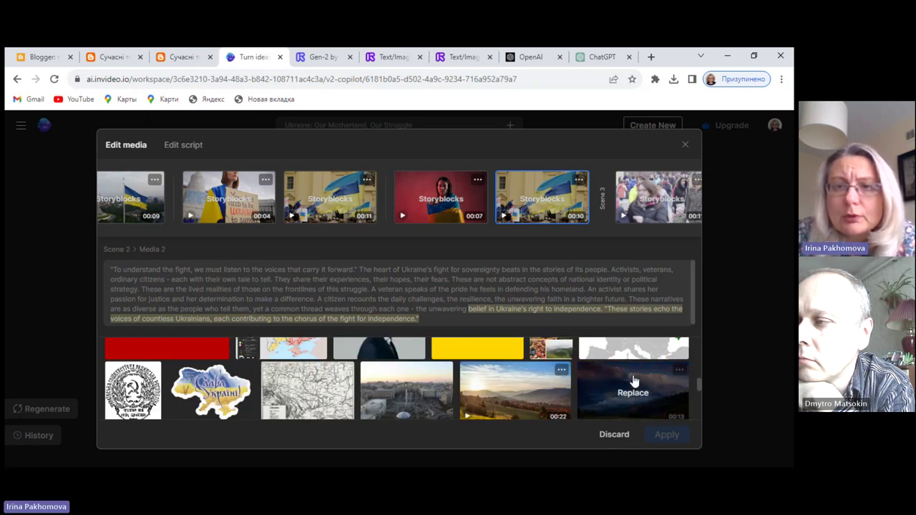
{"action": "scroll", "coordinate": [633, 380], "scroll_direction": "down", "scroll_amount": 2}
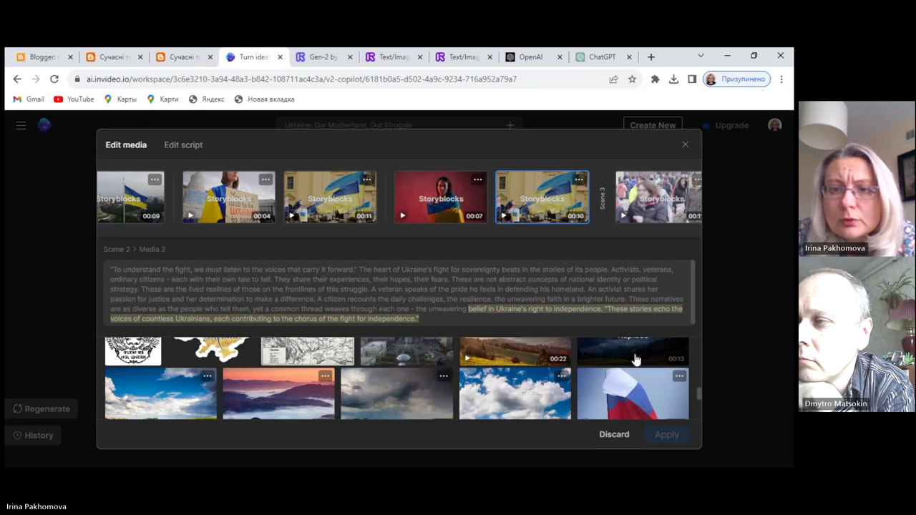
{"action": "left_click", "coordinate": [636, 357]}
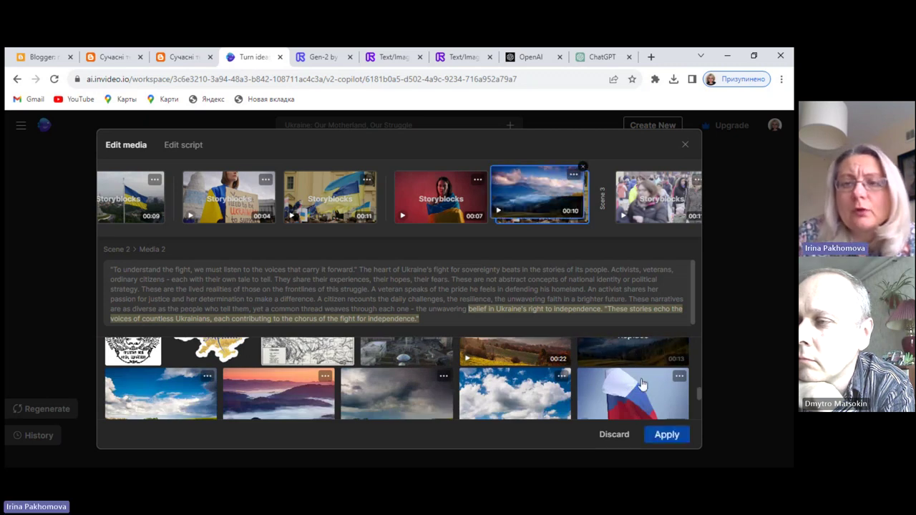
{"action": "left_click", "coordinate": [667, 436]}
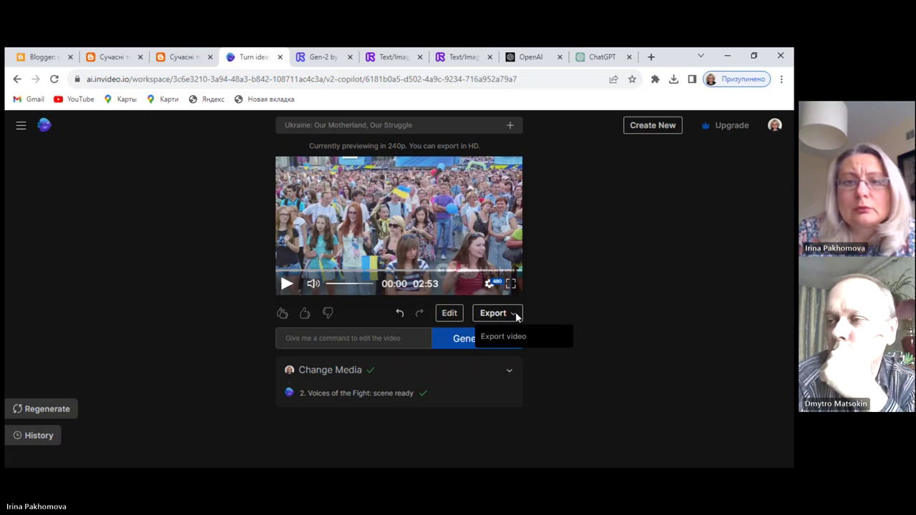
Step: Export the video at 720p with stock watermarks and Normal invideo AI branding
{"action": "left_click", "coordinate": [528, 338]}
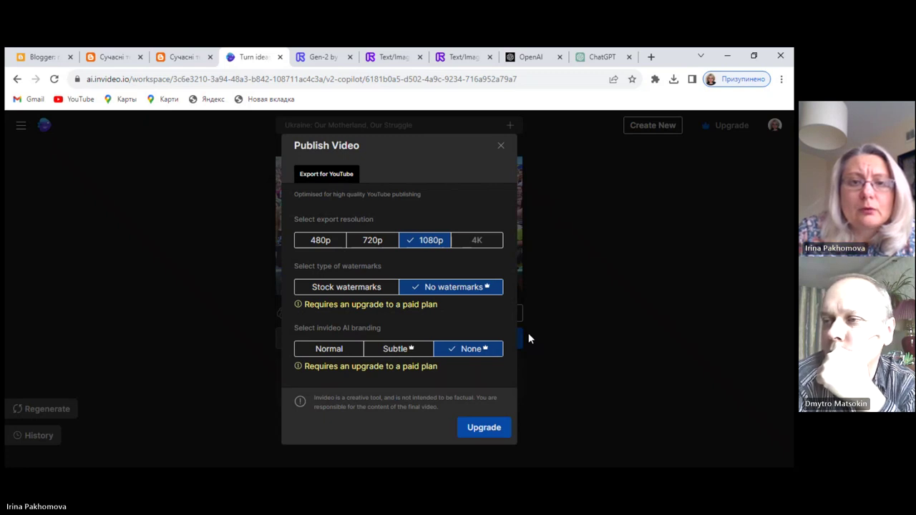
{"action": "left_click", "coordinate": [355, 287]}
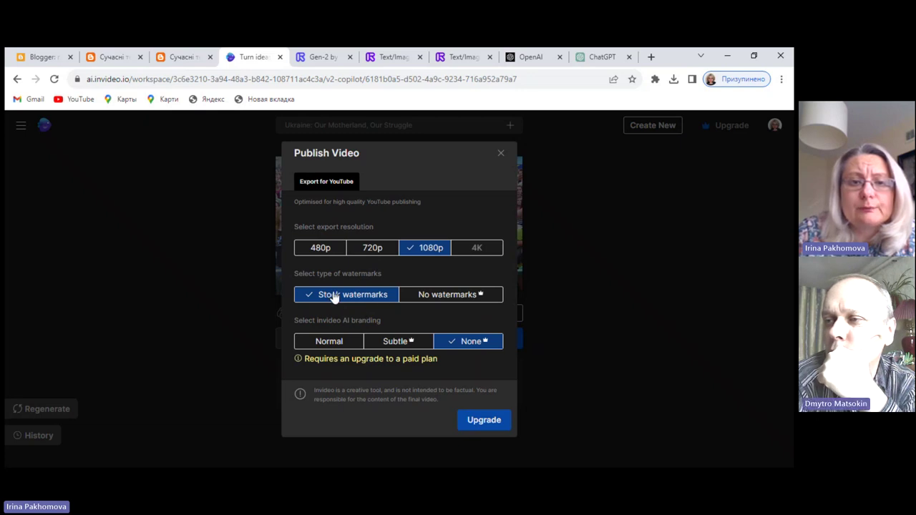
{"action": "left_click", "coordinate": [335, 345]}
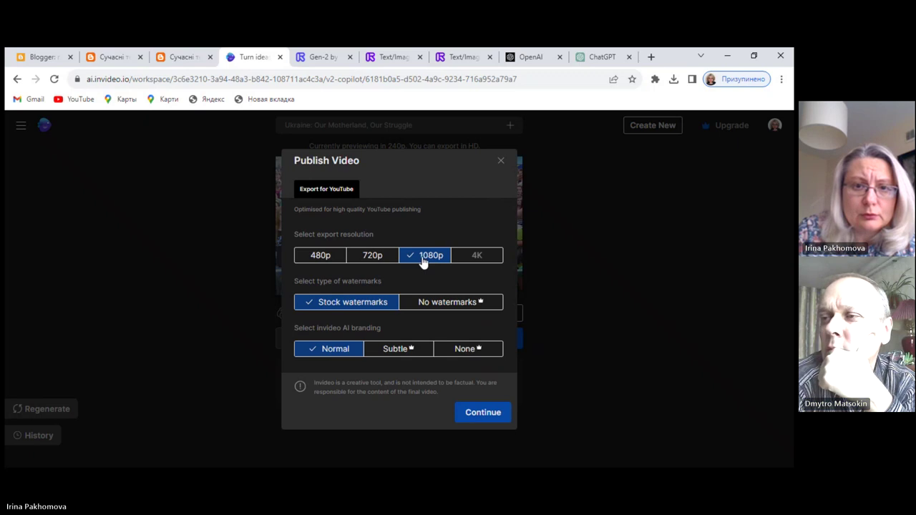
{"action": "left_click", "coordinate": [387, 257]}
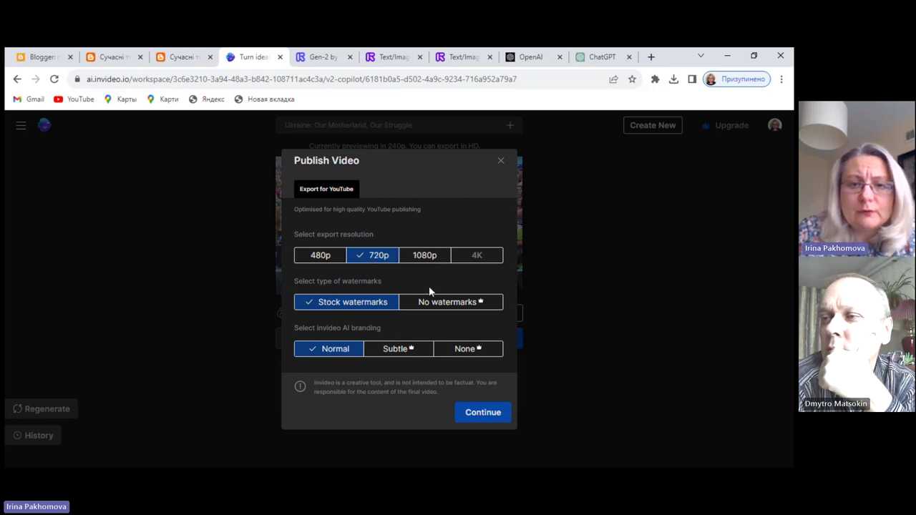
{"action": "left_click", "coordinate": [483, 414]}
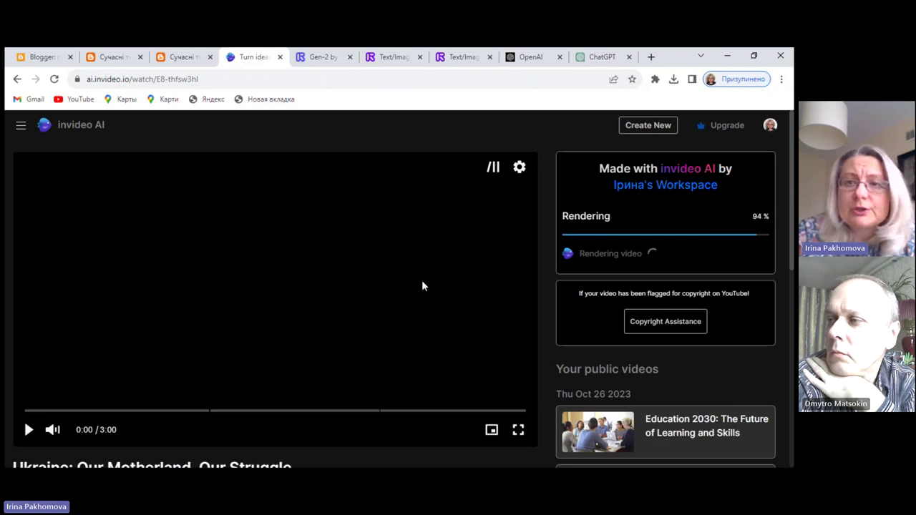
Step: Check the exported video's page for rendering progress, the share and download options, and the list of public videos
{"action": "scroll", "coordinate": [422, 287], "scroll_direction": "down", "scroll_amount": 1}
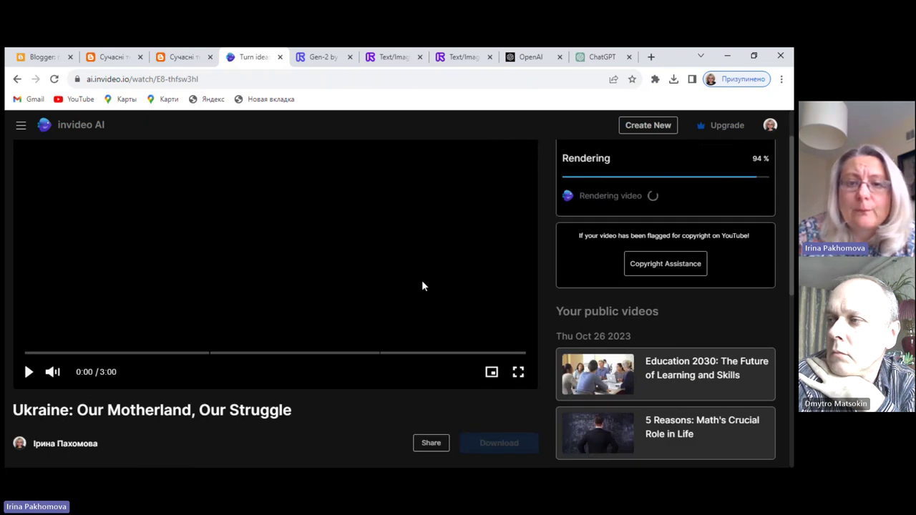
{"action": "scroll", "coordinate": [742, 229], "scroll_direction": "up", "scroll_amount": 1}
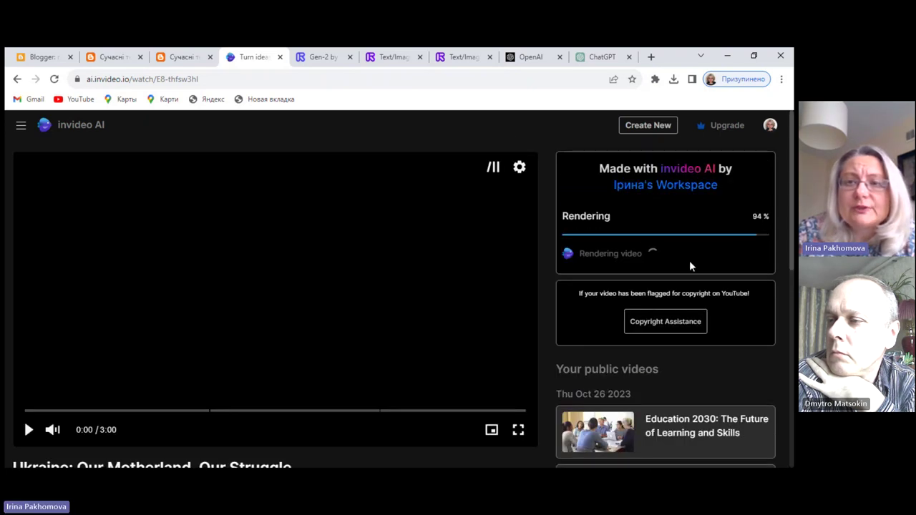
{"action": "scroll", "coordinate": [382, 307], "scroll_direction": "down", "scroll_amount": 2}
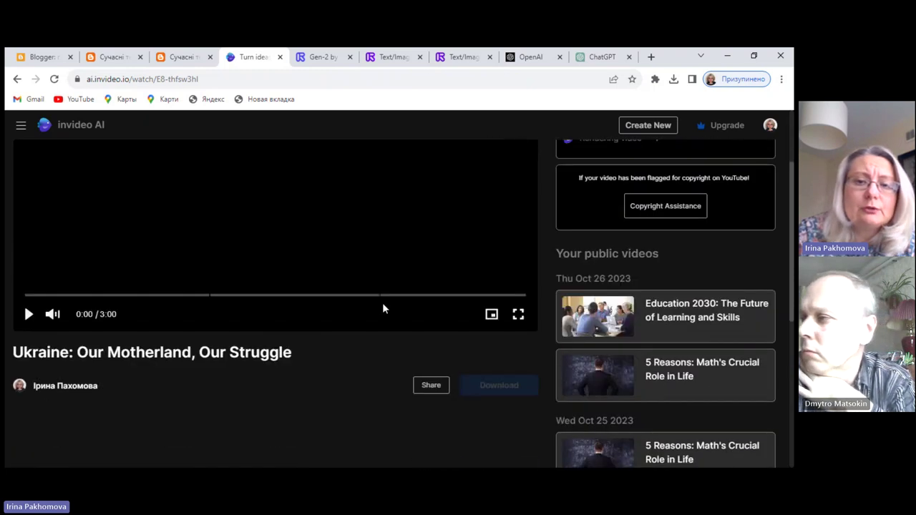
Step: Follow the rendering of the exported Ukraine: Our Motherland, Our Struggle video and download the finished file
{"action": "scroll", "coordinate": [382, 307], "scroll_direction": "down", "scroll_amount": 1}
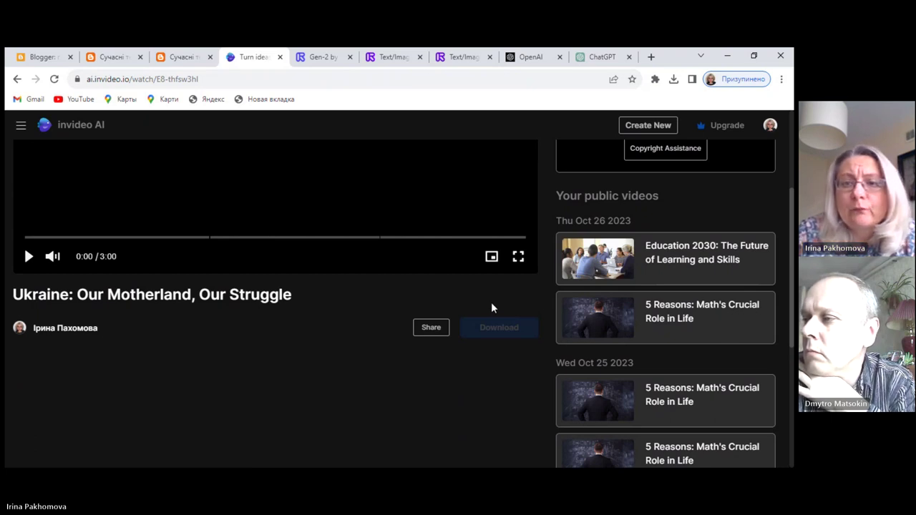
{"action": "scroll", "coordinate": [491, 308], "scroll_direction": "up", "scroll_amount": 2}
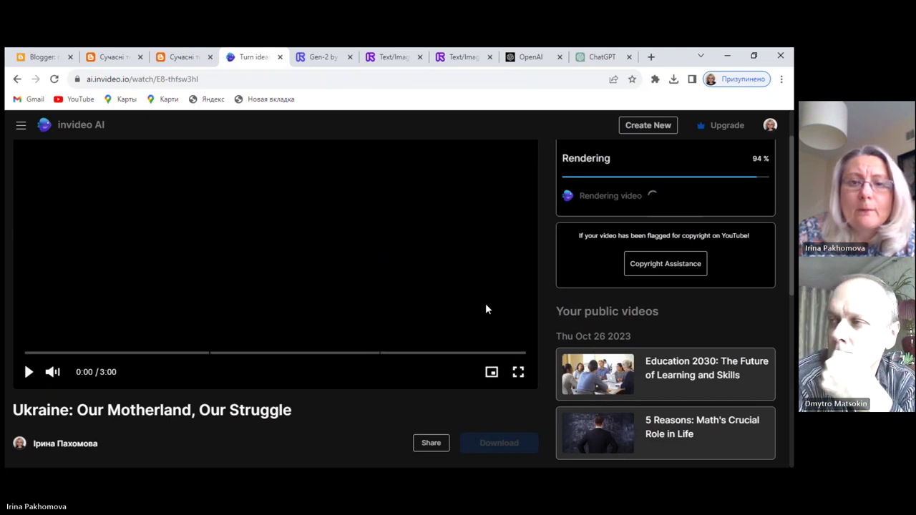
{"action": "scroll", "coordinate": [486, 308], "scroll_direction": "up", "scroll_amount": 1}
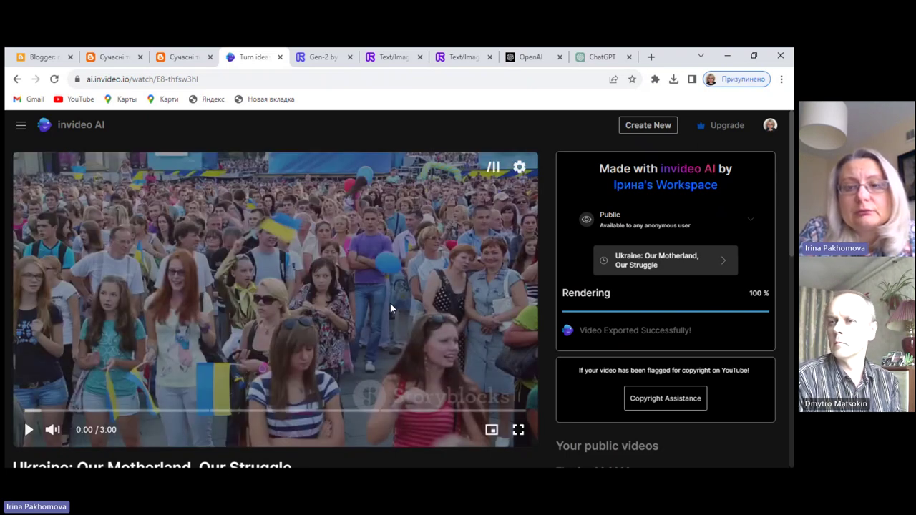
{"action": "scroll", "coordinate": [621, 297], "scroll_direction": "down", "scroll_amount": 2}
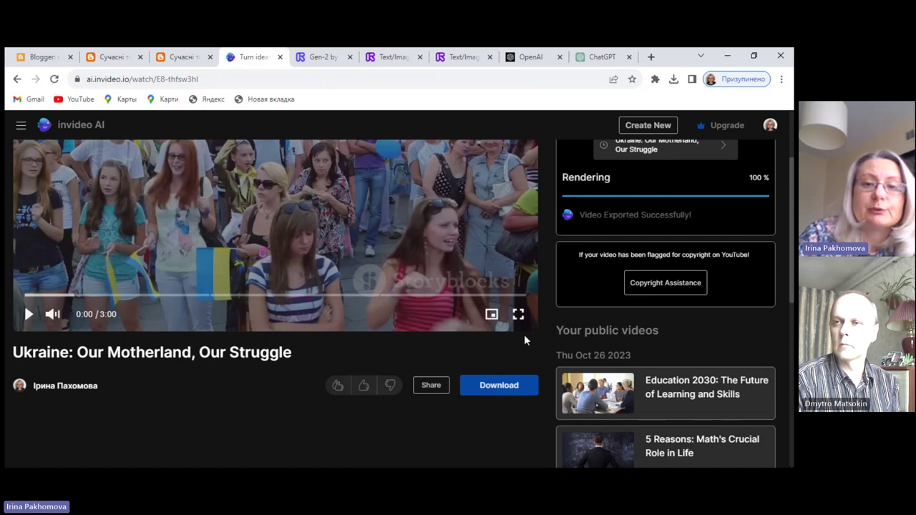
{"action": "left_click", "coordinate": [499, 386]}
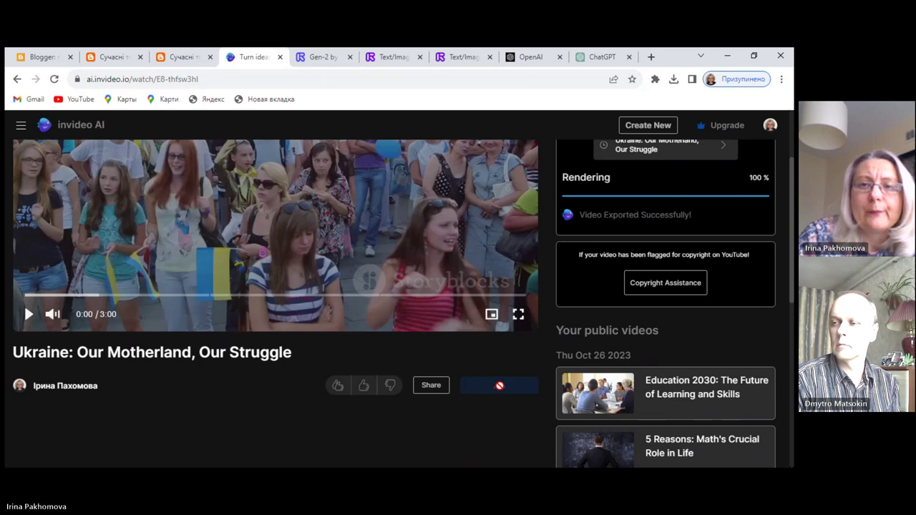
{"action": "scroll", "coordinate": [499, 385], "scroll_direction": "up", "scroll_amount": 2}
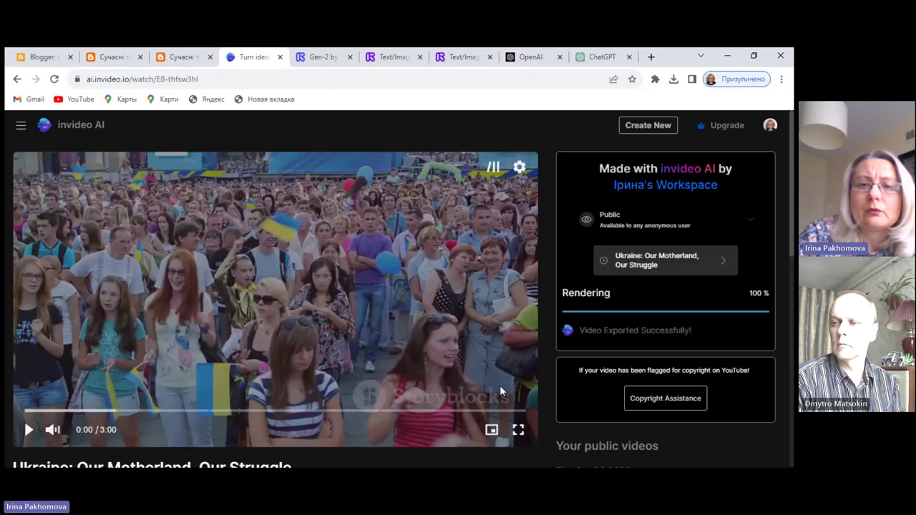
{"action": "scroll", "coordinate": [500, 391], "scroll_direction": "down", "scroll_amount": 3}
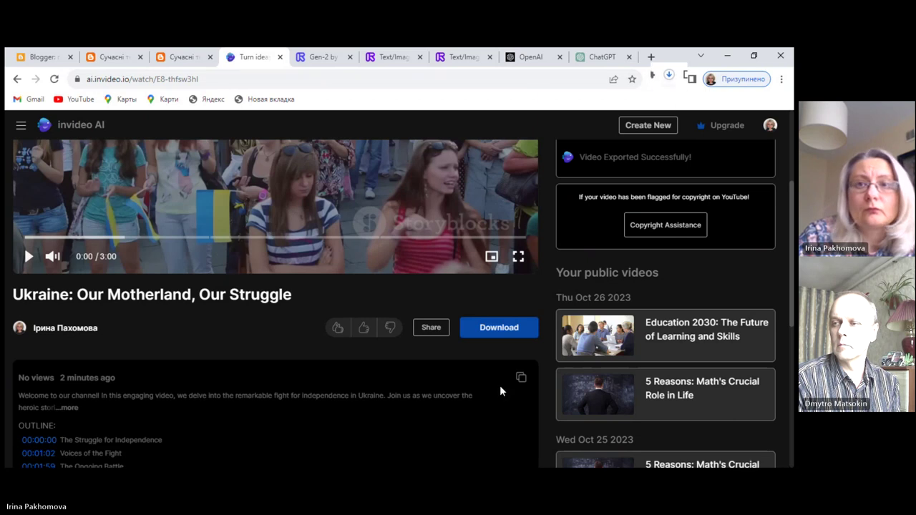
{"action": "scroll", "coordinate": [499, 390], "scroll_direction": "up", "scroll_amount": 2}
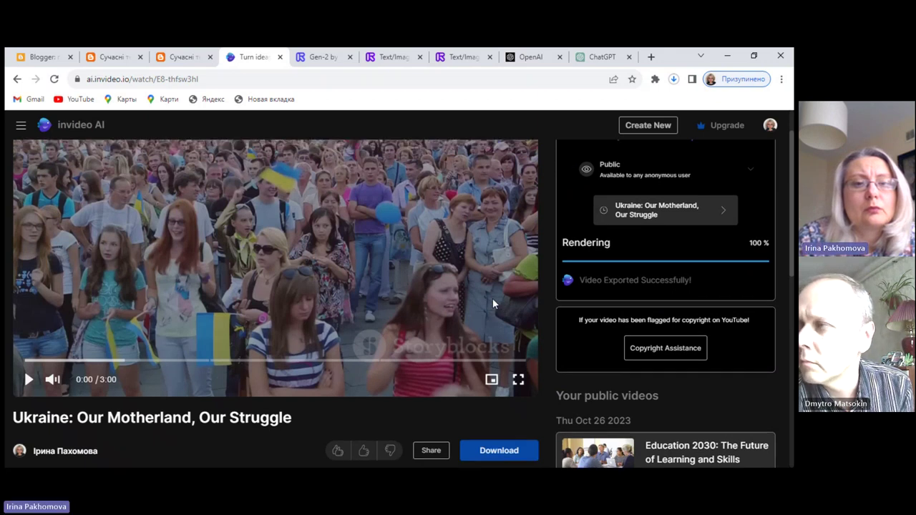
{"action": "scroll", "coordinate": [493, 297], "scroll_direction": "up", "scroll_amount": 1}
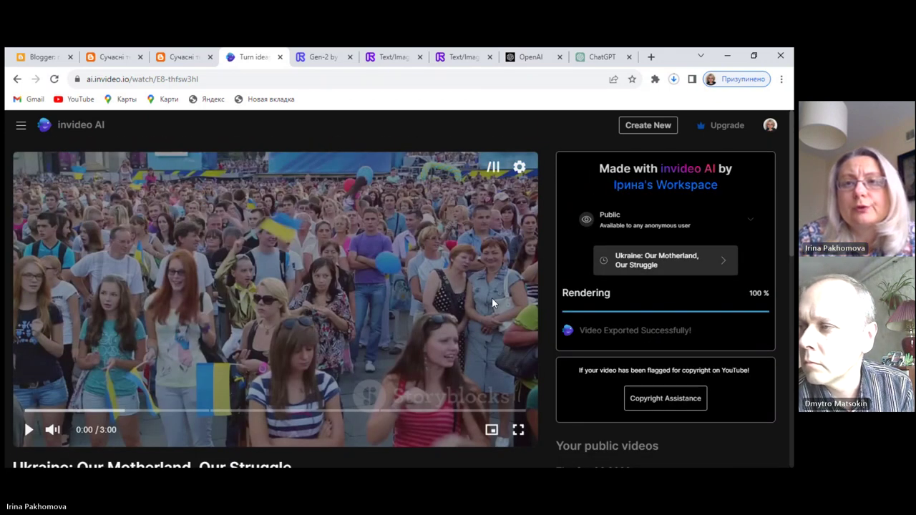
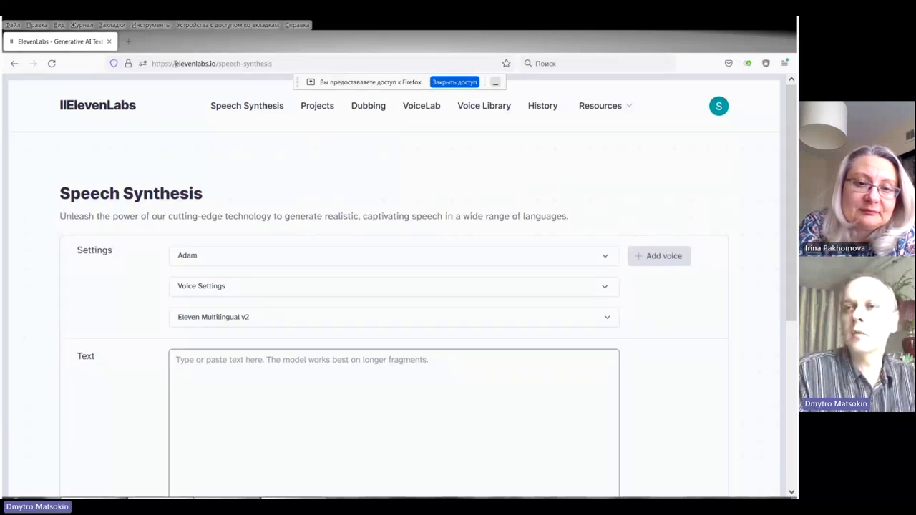
Step: Highlight the elevenlabs.io address on ElevenLabs' Speech Synthesis page and review the stability, clarity and style options in the voice settings
{"action": "left_click_drag", "start_coordinate": [175, 63], "coordinate": [216, 62]}
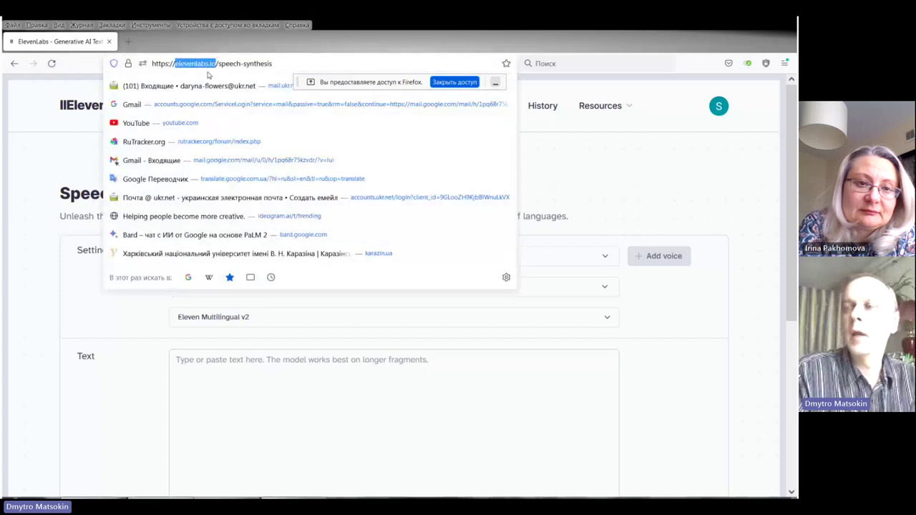
{"action": "left_click", "coordinate": [382, 25]}
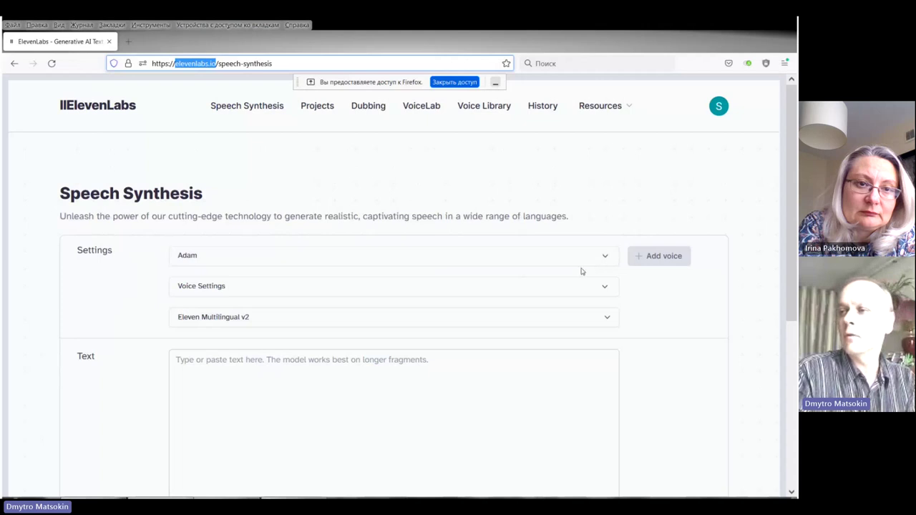
{"action": "left_click", "coordinate": [604, 288]}
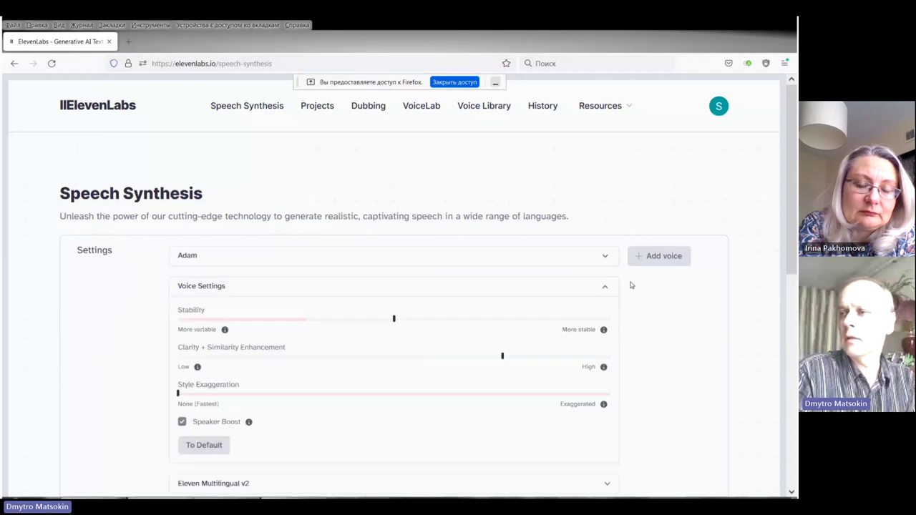
{"action": "left_click", "coordinate": [606, 290]}
{"action": "scroll", "coordinate": [606, 299], "scroll_direction": "down", "scroll_amount": 1}
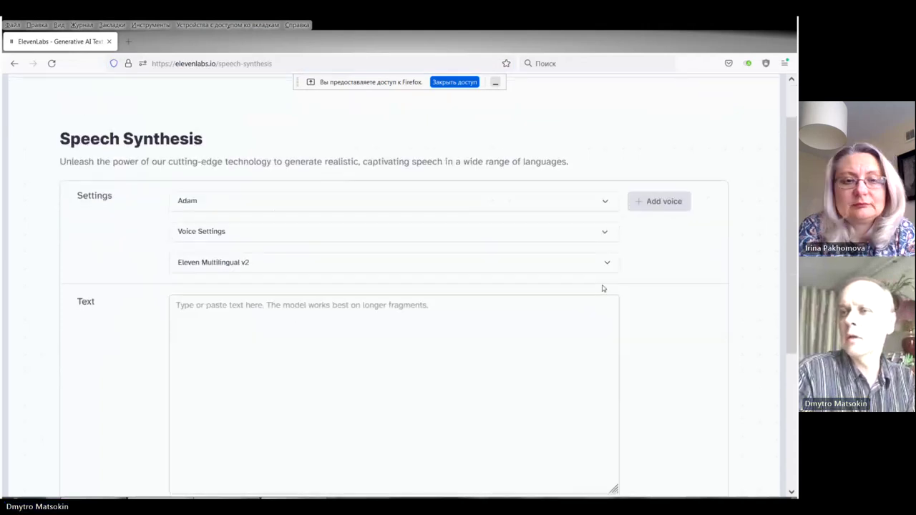
Step: Browse the premade voices available for speech synthesis and leave the voice selection as it is
{"action": "left_click", "coordinate": [604, 201]}
{"action": "scroll", "coordinate": [555, 253], "scroll_direction": "down", "scroll_amount": 6}
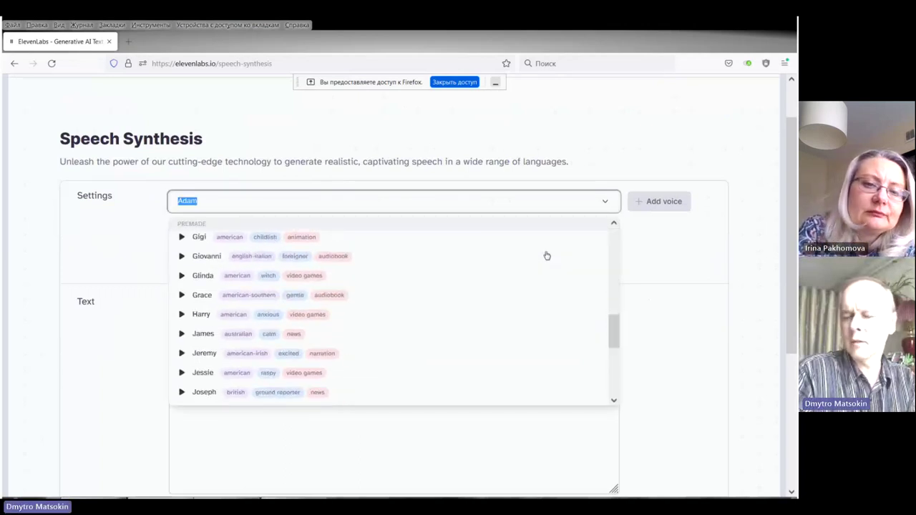
{"action": "scroll", "coordinate": [546, 256], "scroll_direction": "up", "scroll_amount": 6}
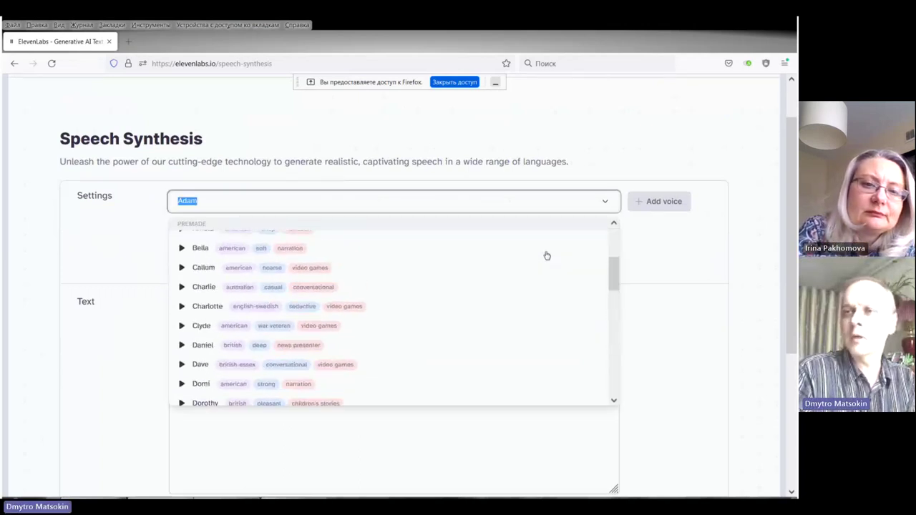
{"action": "left_click", "coordinate": [419, 136]}
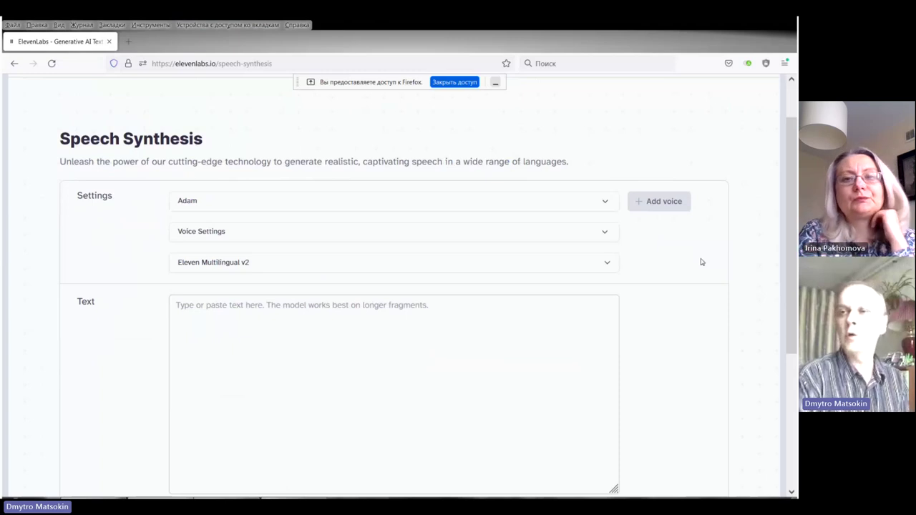
{"action": "scroll", "coordinate": [544, 288], "scroll_direction": "up", "scroll_amount": 1}
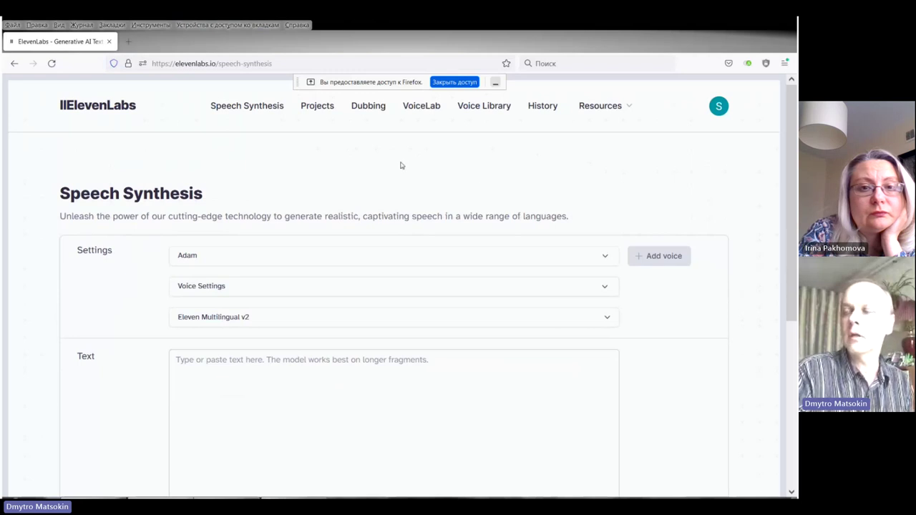
Step: Start a new dub named cf in the Dubbing section and review the available source languages
{"action": "left_click", "coordinate": [368, 107]}
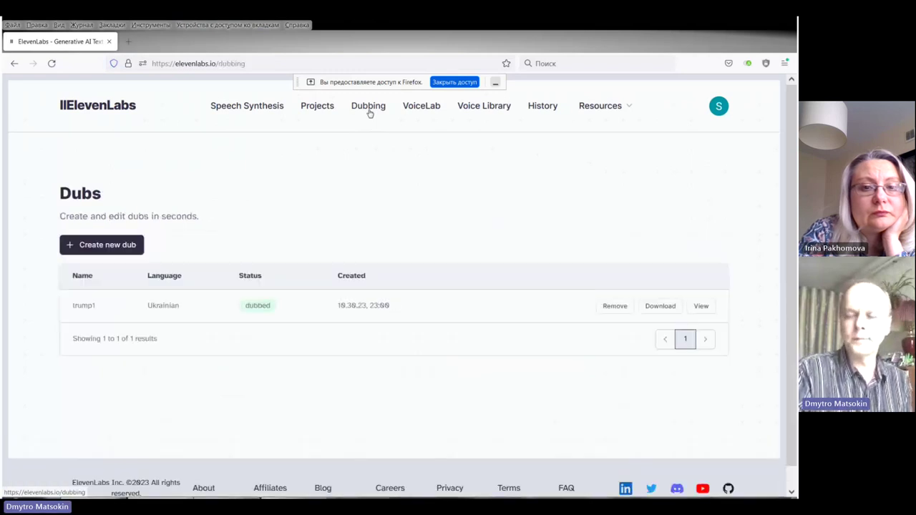
{"action": "left_click", "coordinate": [82, 247]}
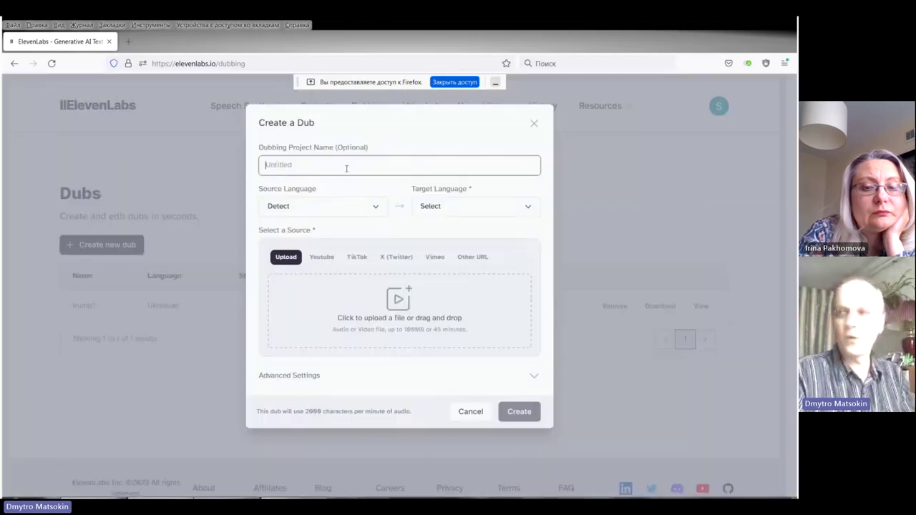
{"action": "type", "text": "cf"}
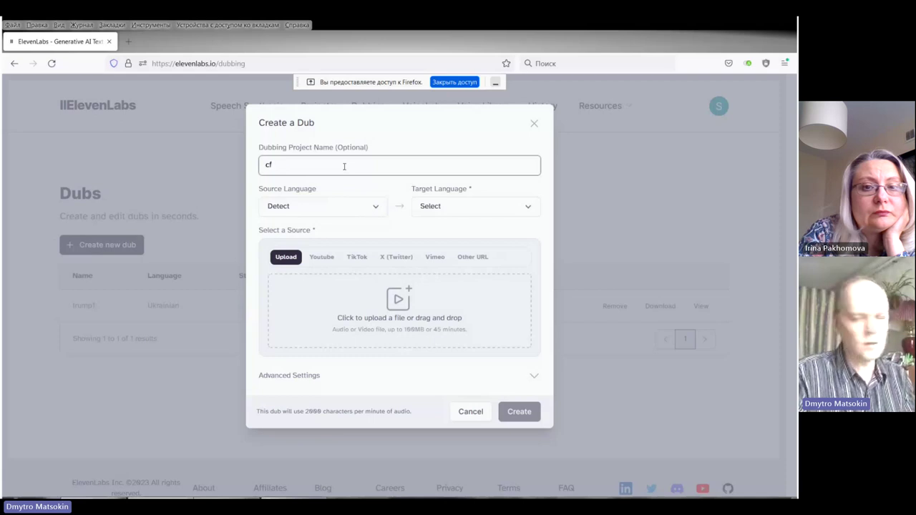
{"action": "left_click", "coordinate": [377, 207]}
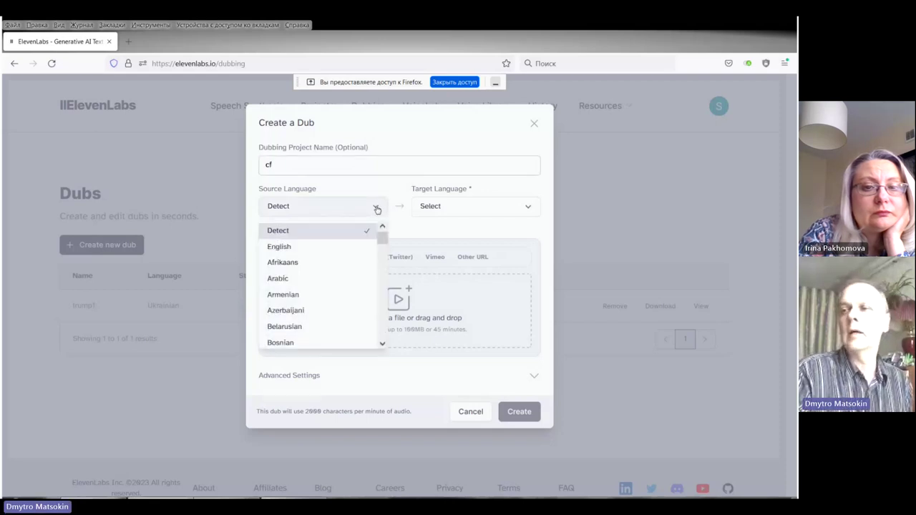
{"action": "left_click_drag", "start_coordinate": [379, 247], "coordinate": [396, 222]}
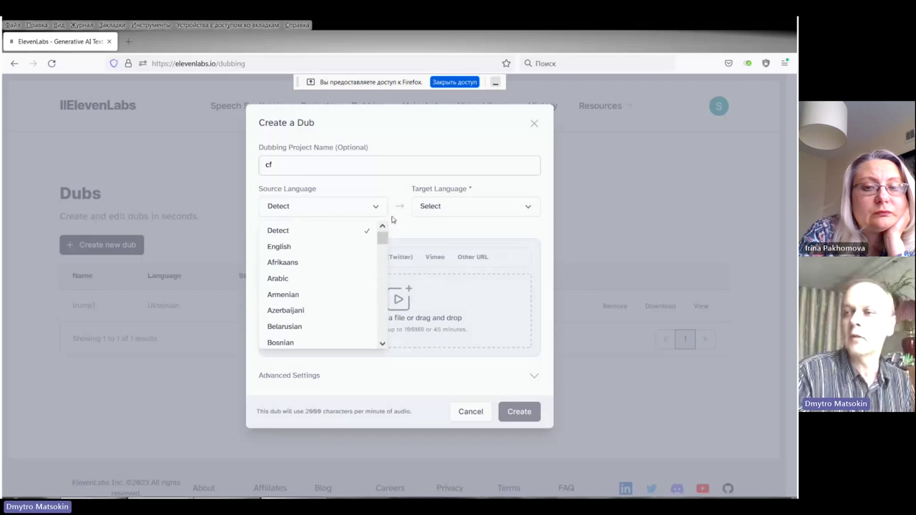
Step: Set the dub's target language to Ukrainian, choose YouTube as the source and close the dub form without creating it
{"action": "left_click", "coordinate": [532, 213]}
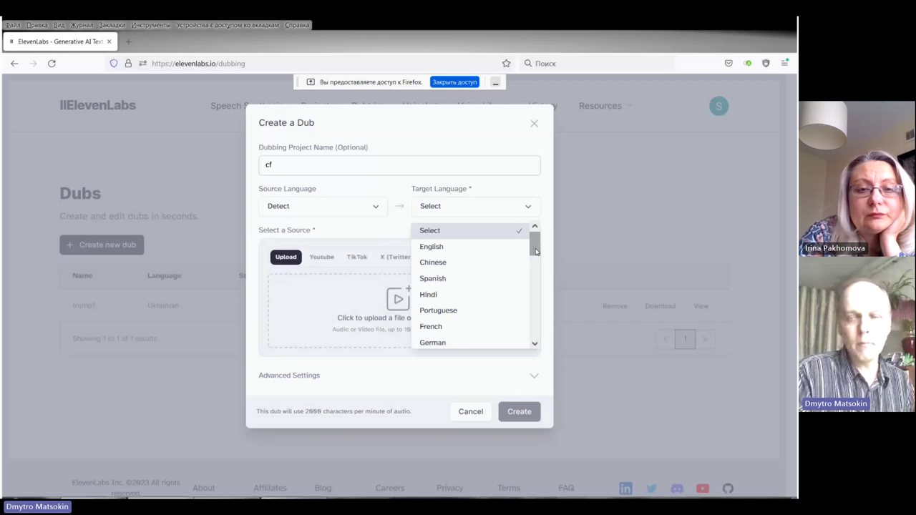
{"action": "left_click_drag", "start_coordinate": [536, 251], "coordinate": [546, 322]}
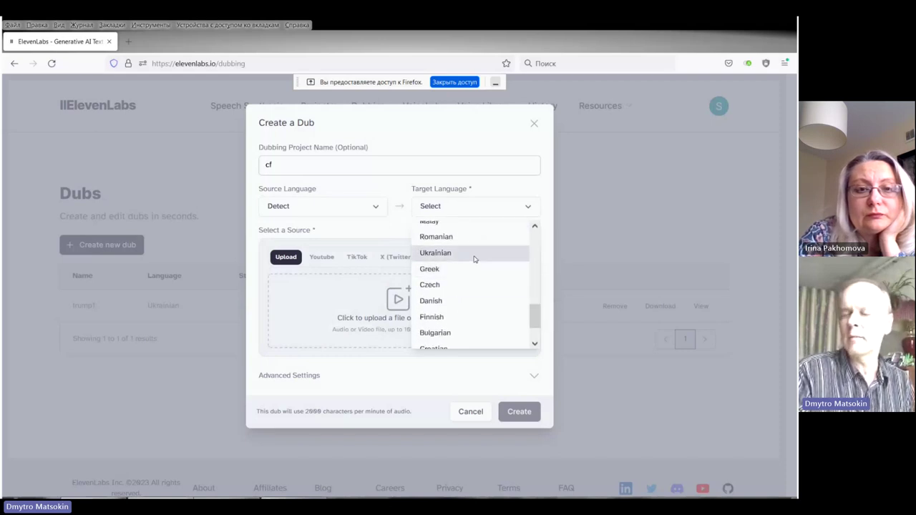
{"action": "left_click", "coordinate": [474, 259]}
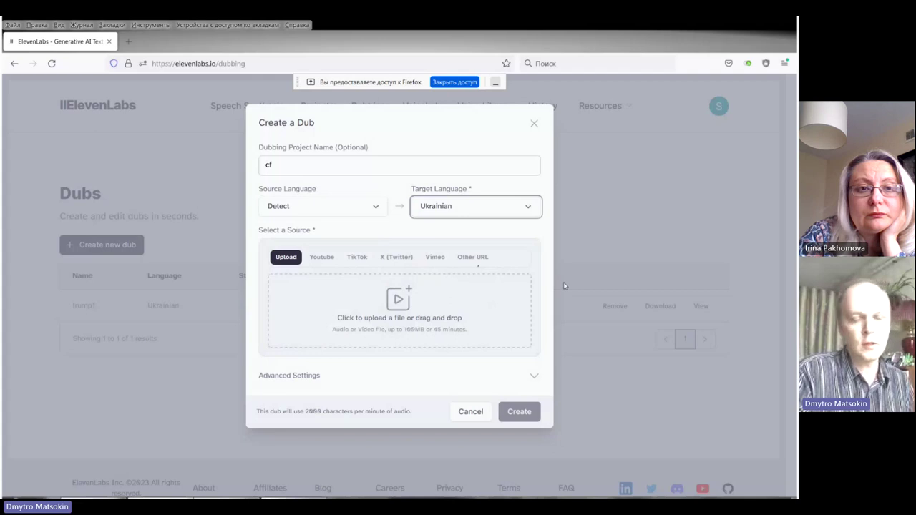
{"action": "left_click", "coordinate": [323, 259]}
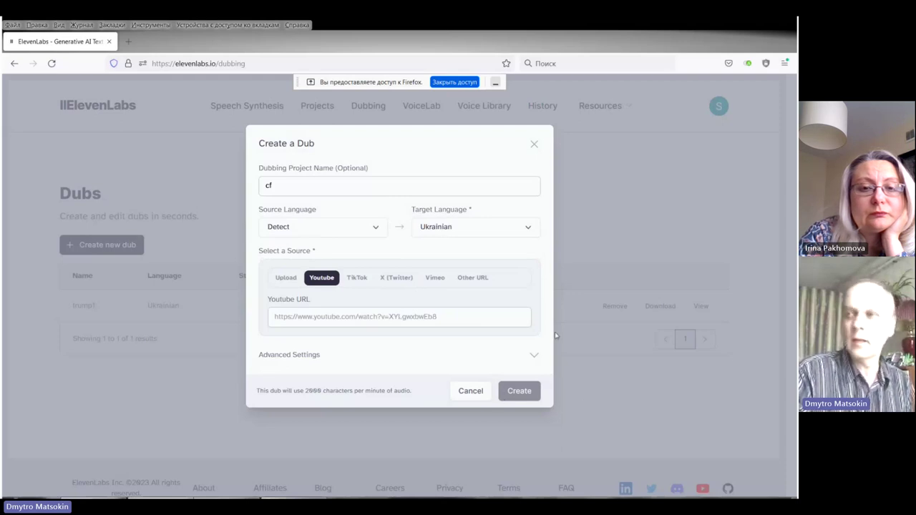
{"action": "left_click", "coordinate": [624, 172]}
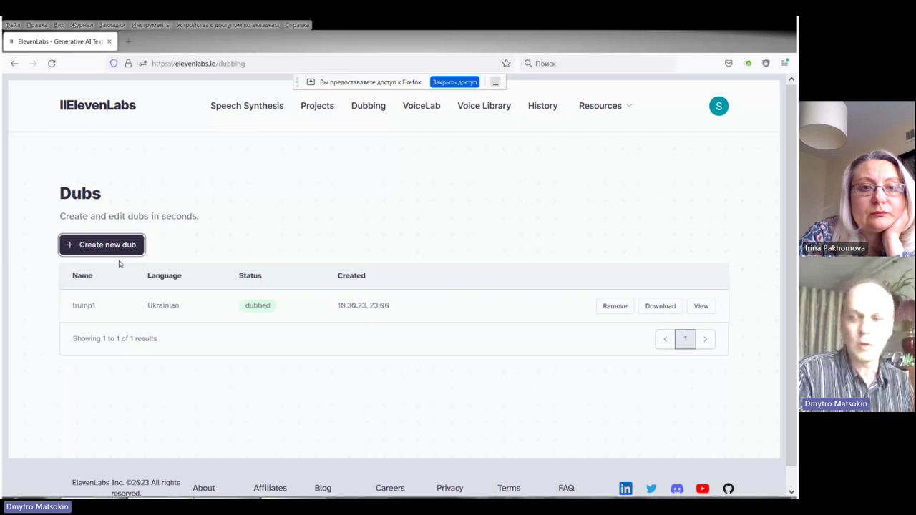
Step: Point out the finished trump1 dub and stop sharing the Firefox window
{"action": "mouse_move", "coordinate": [80, 303]}
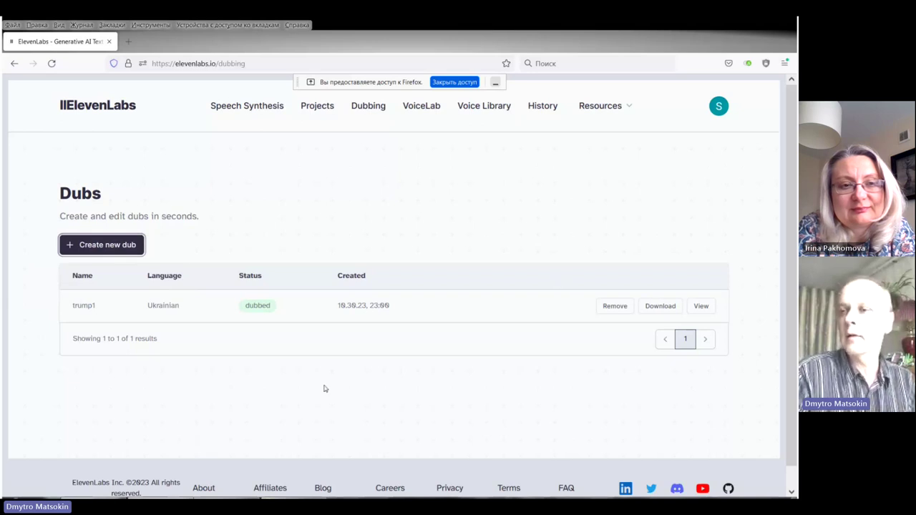
{"action": "left_click", "coordinate": [464, 83]}
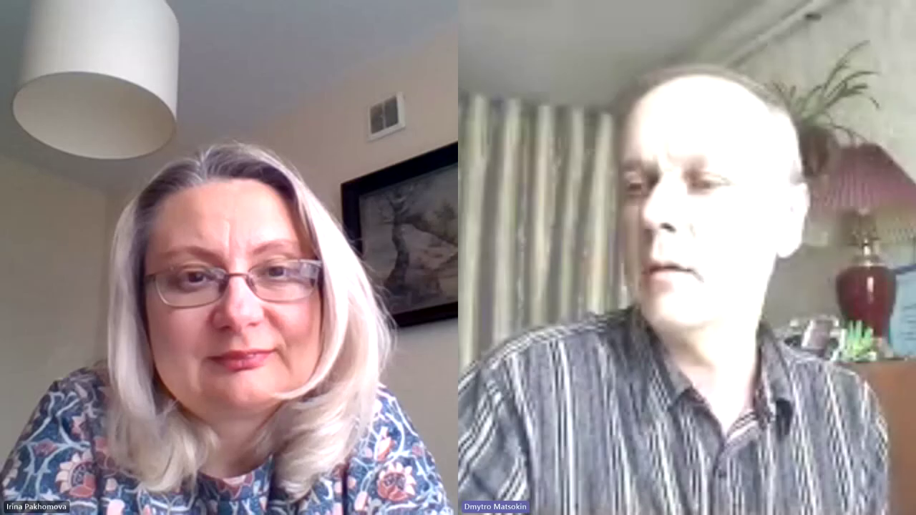